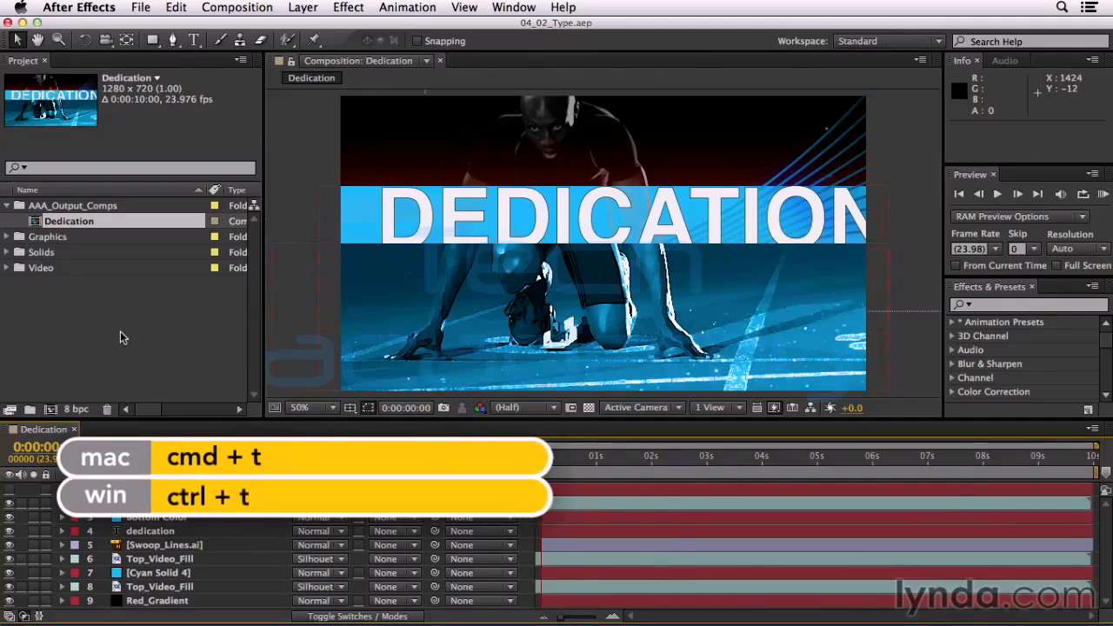
# Activate the Type tool and switch its Auto-Open Panels option off and back on.
pyautogui.press('super+t')
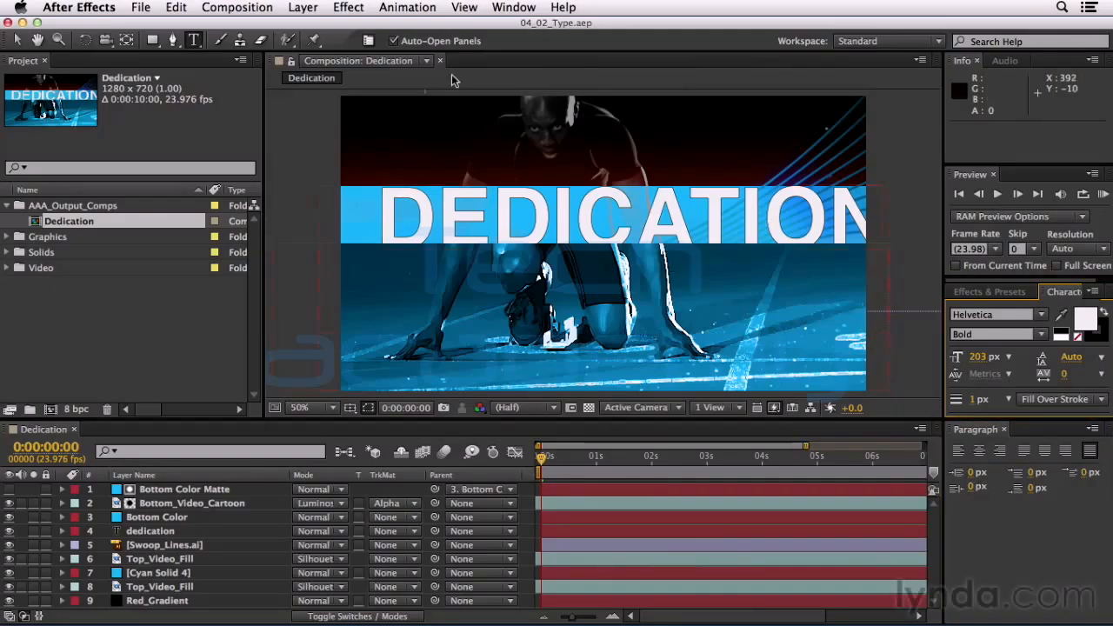
pyautogui.click(393, 41)
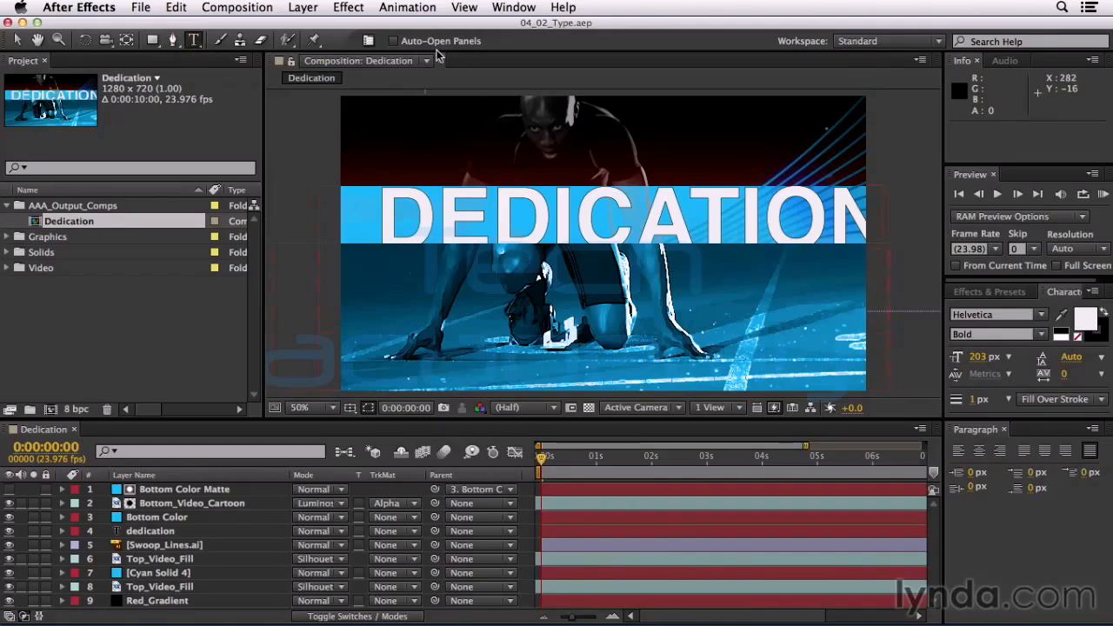
pyautogui.click(393, 40)
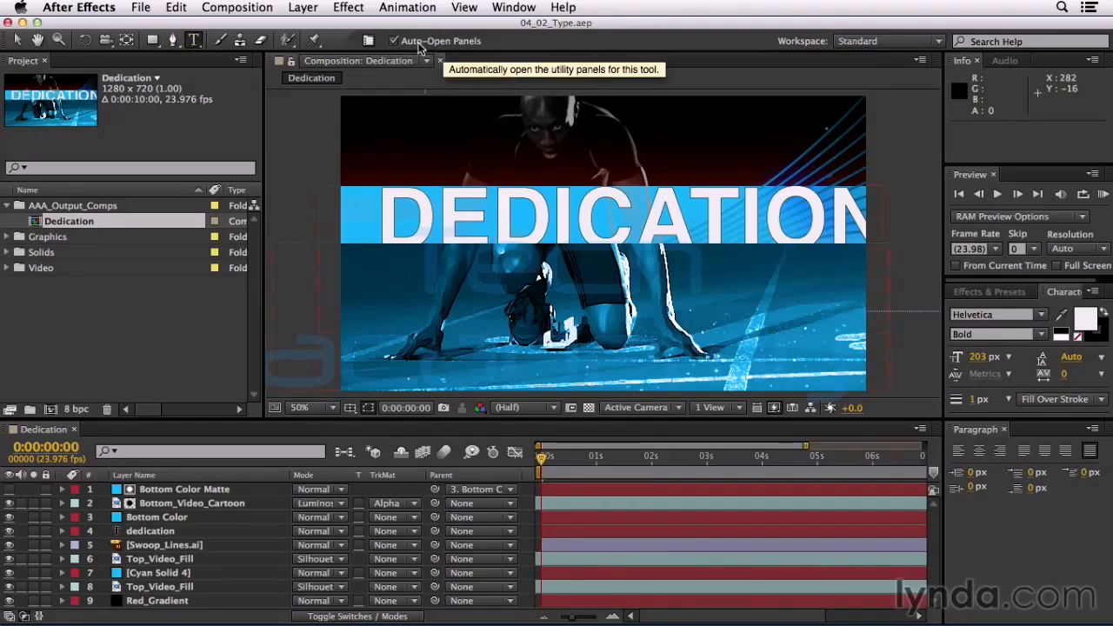
# Toggle the Character and Paragraph panels closed and open several times, leaving them hidden.
pyautogui.click(369, 41)
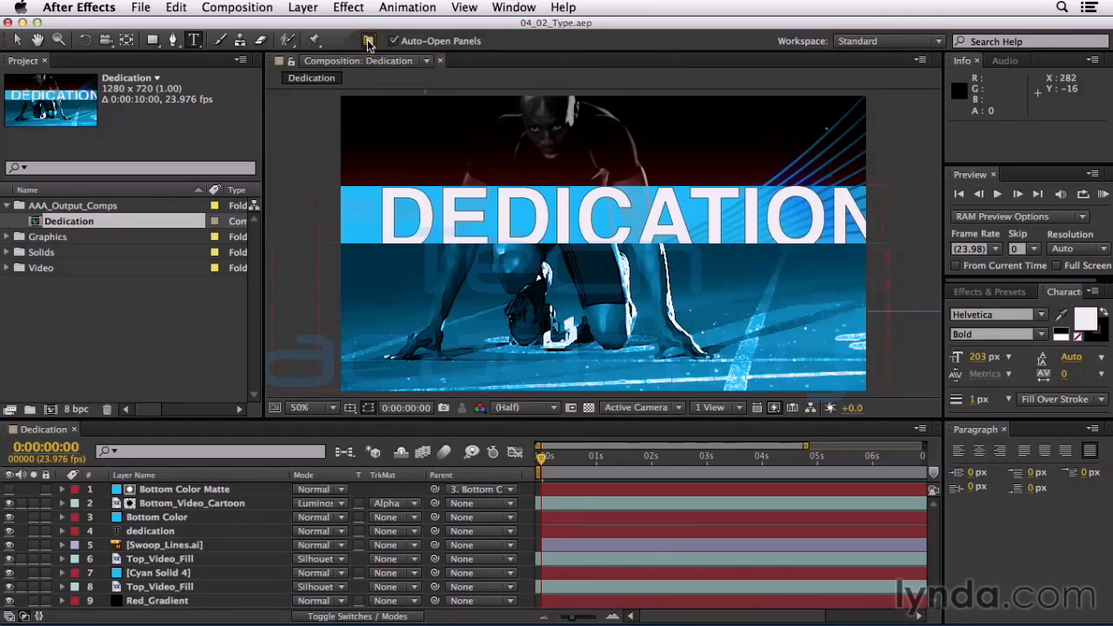
pyautogui.click(369, 42)
pyautogui.click(368, 41)
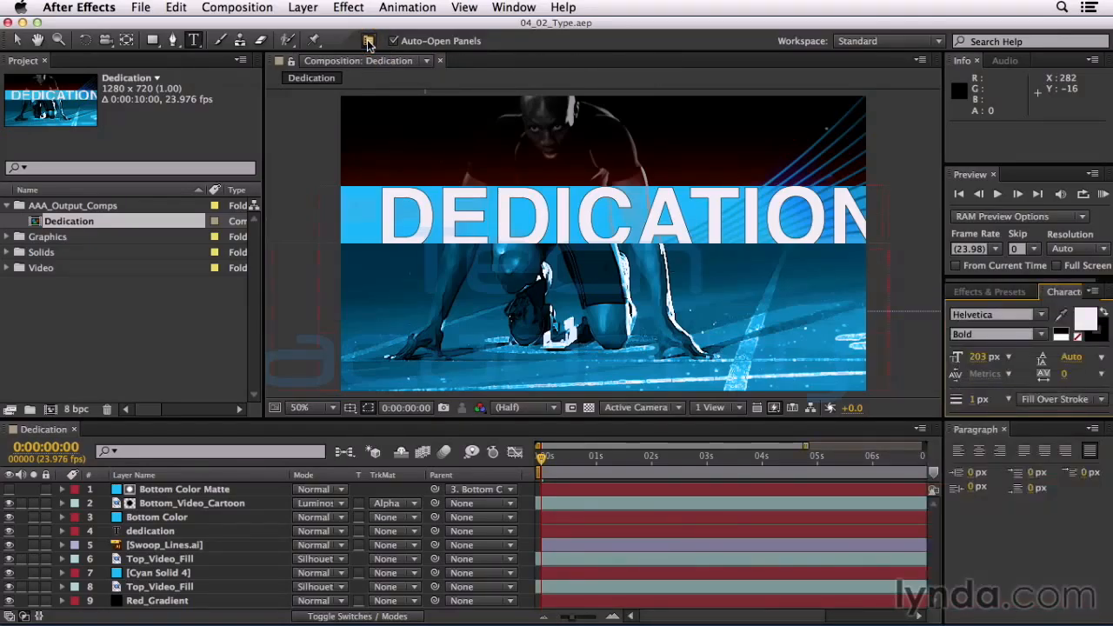
pyautogui.click(369, 42)
pyautogui.click(368, 42)
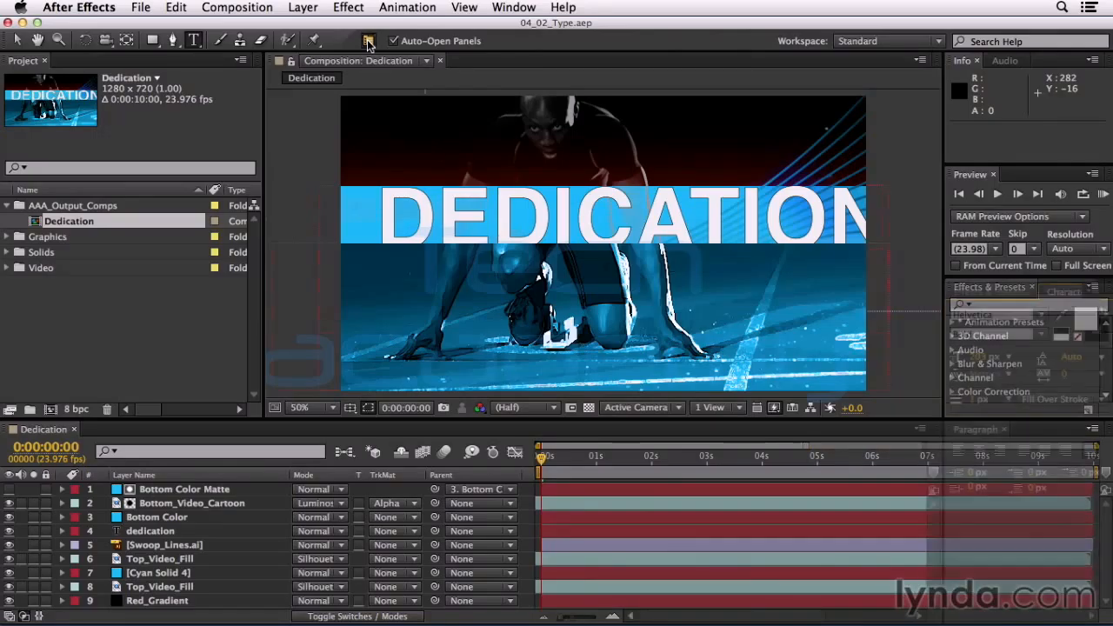
pyautogui.click(369, 41)
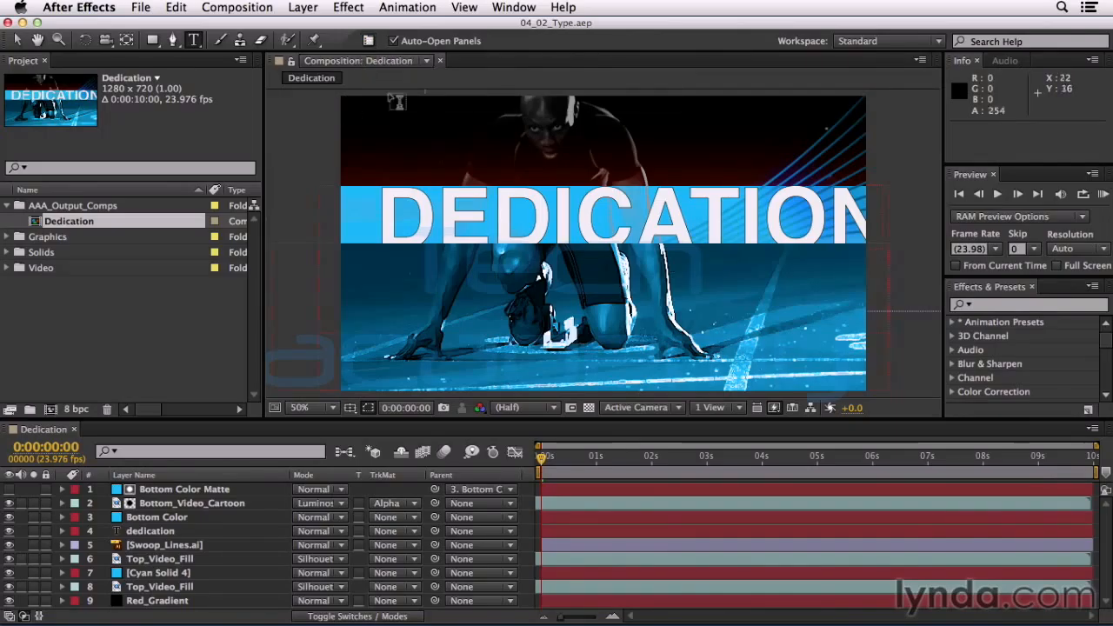
# Switch the workspace to the Text layout.
pyautogui.click(889, 43)
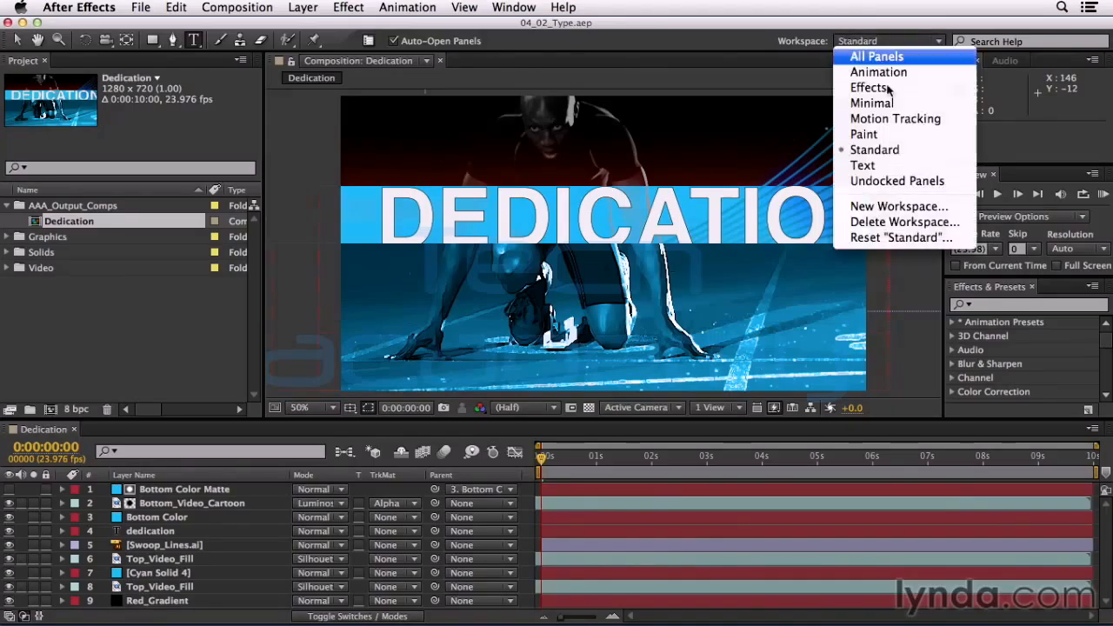
pyautogui.click(887, 165)
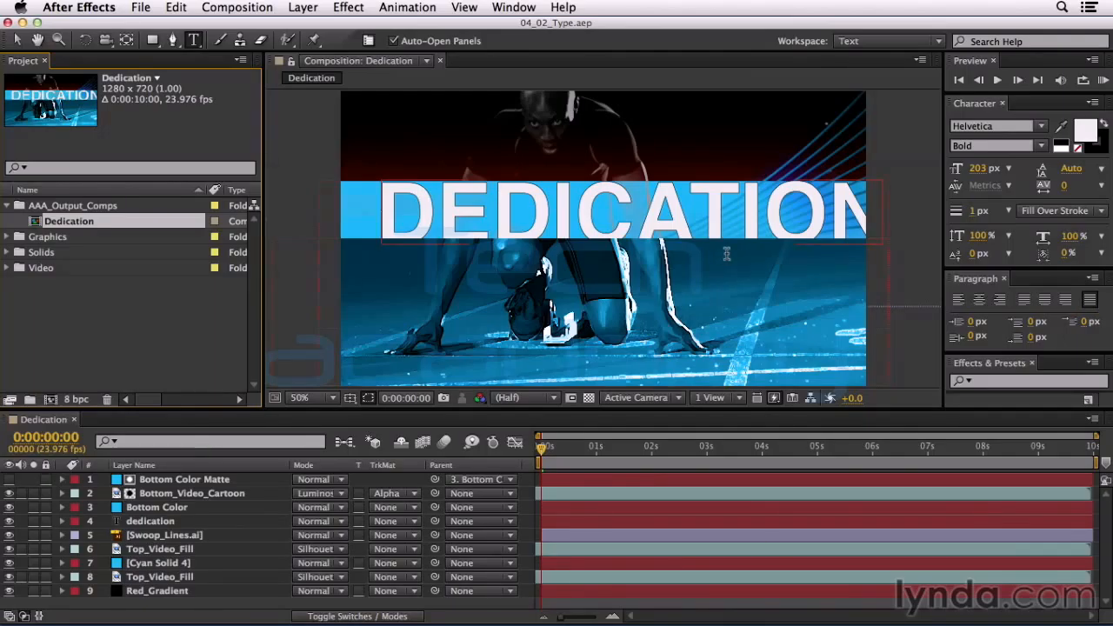
# Lock the dedication layer and create a new text layer reading DEFINED near the right end of the title.
pyautogui.press('Escape')
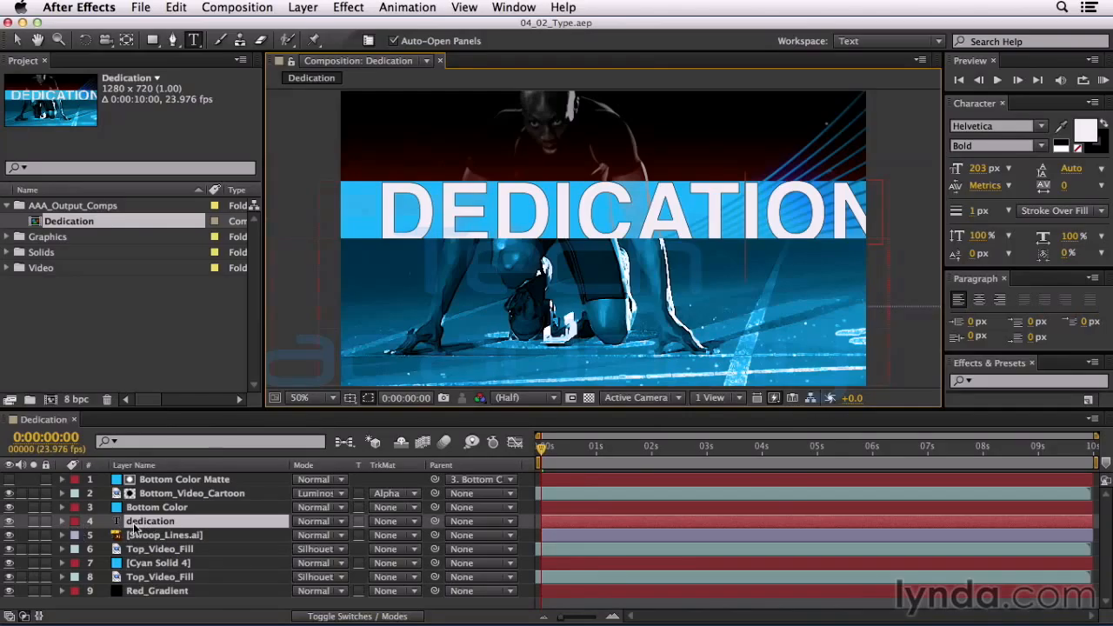
pyautogui.click(45, 521)
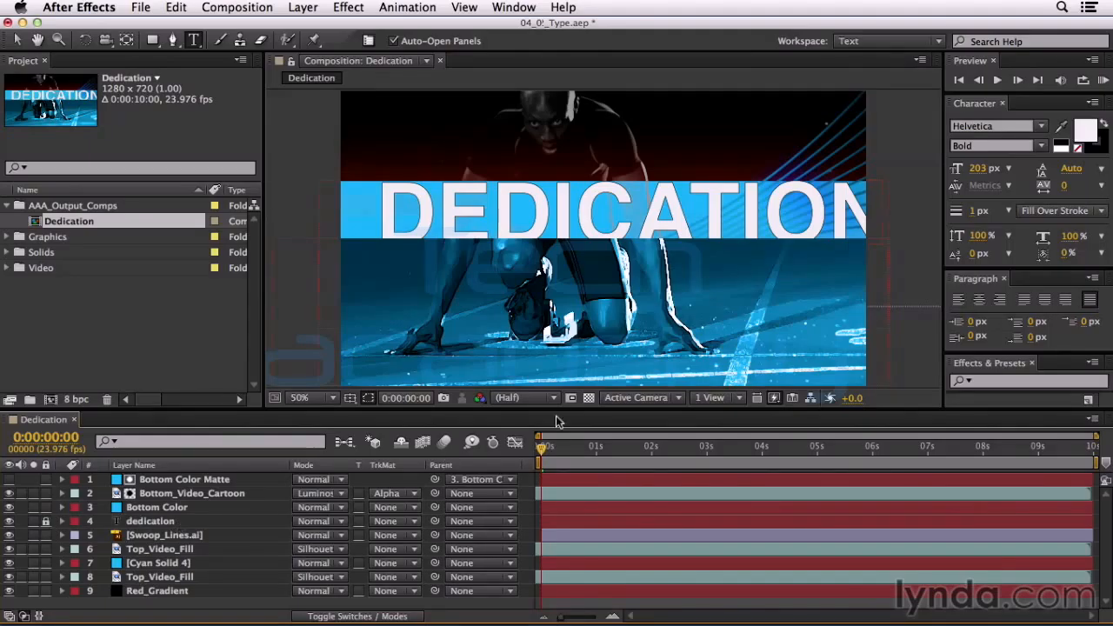
pyautogui.click(732, 264)
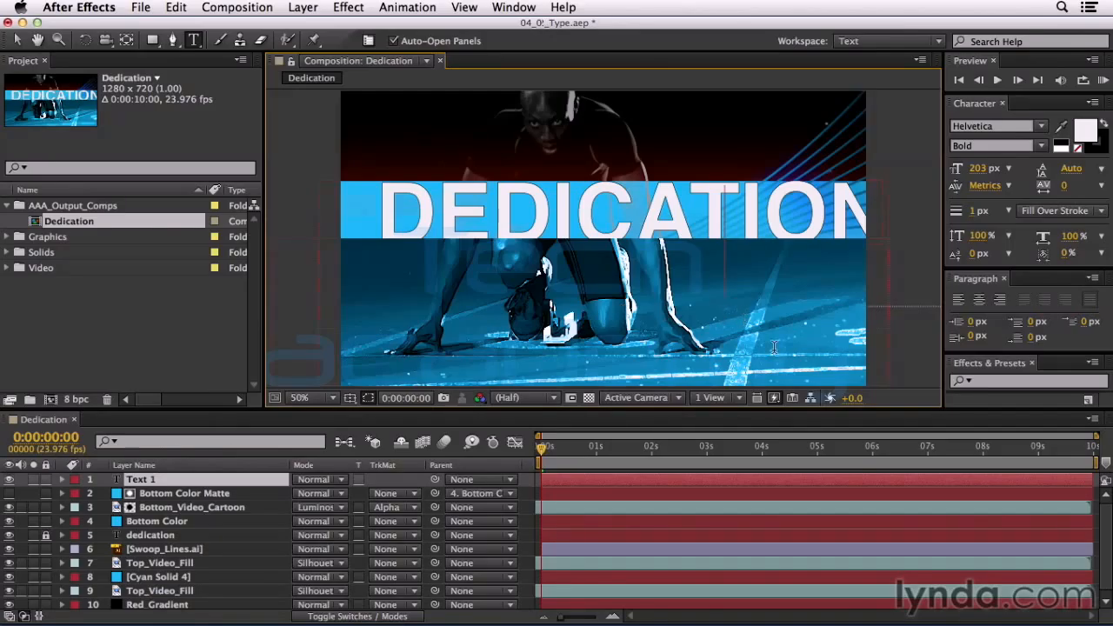
pyautogui.write('DED')
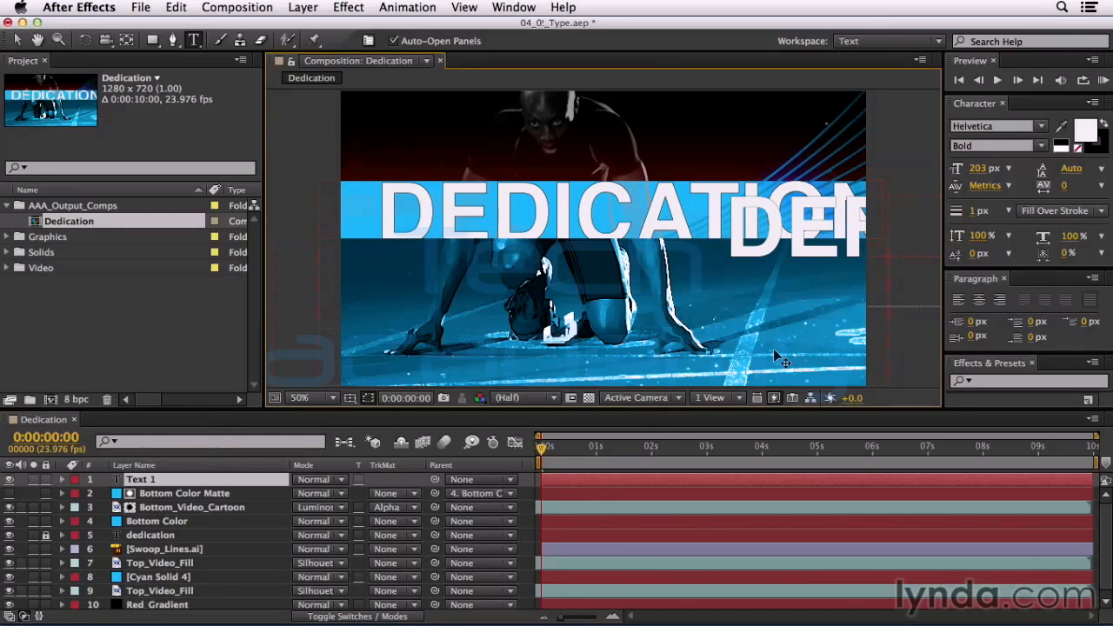
pyautogui.press('KP_Enter')
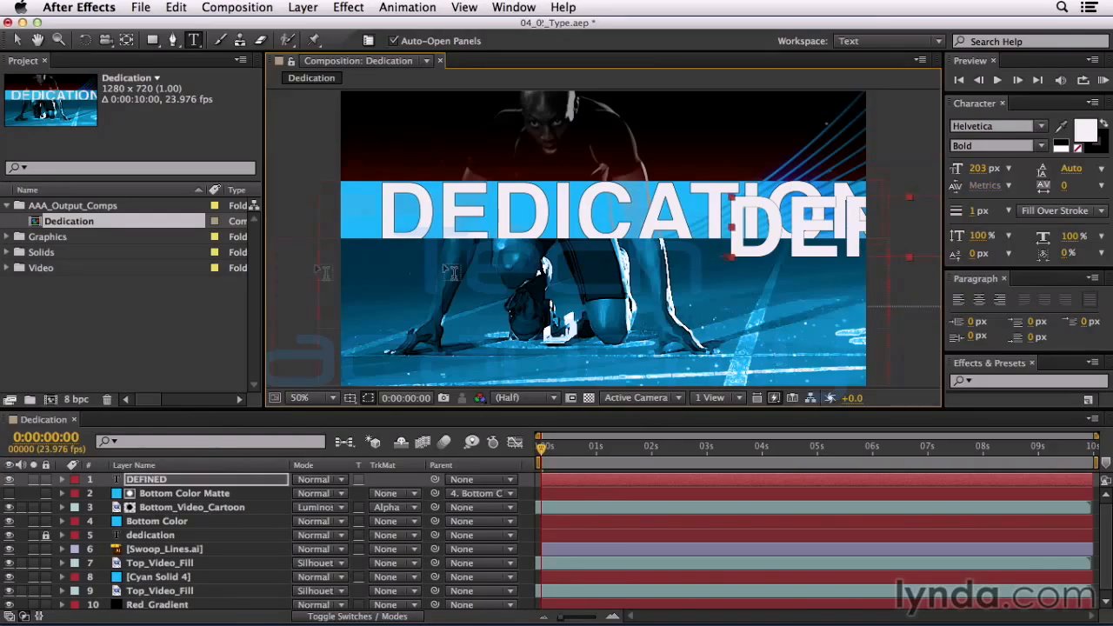
# Set the DEFINED text's font size to 60 px and move it just below the blue title band.
pyautogui.click(17, 40)
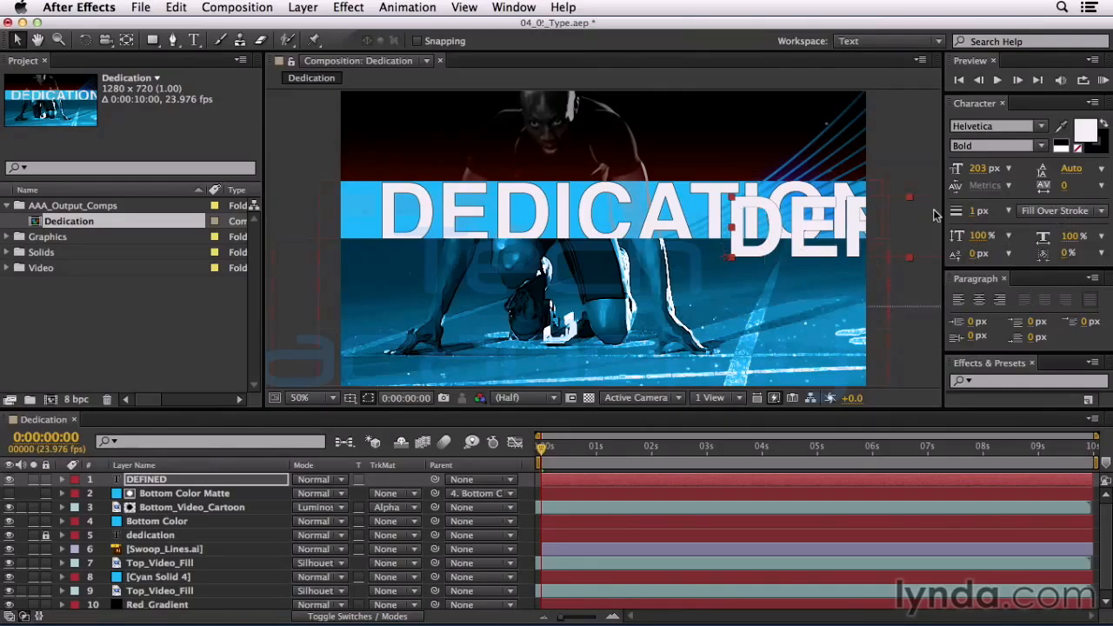
pyautogui.click(979, 170)
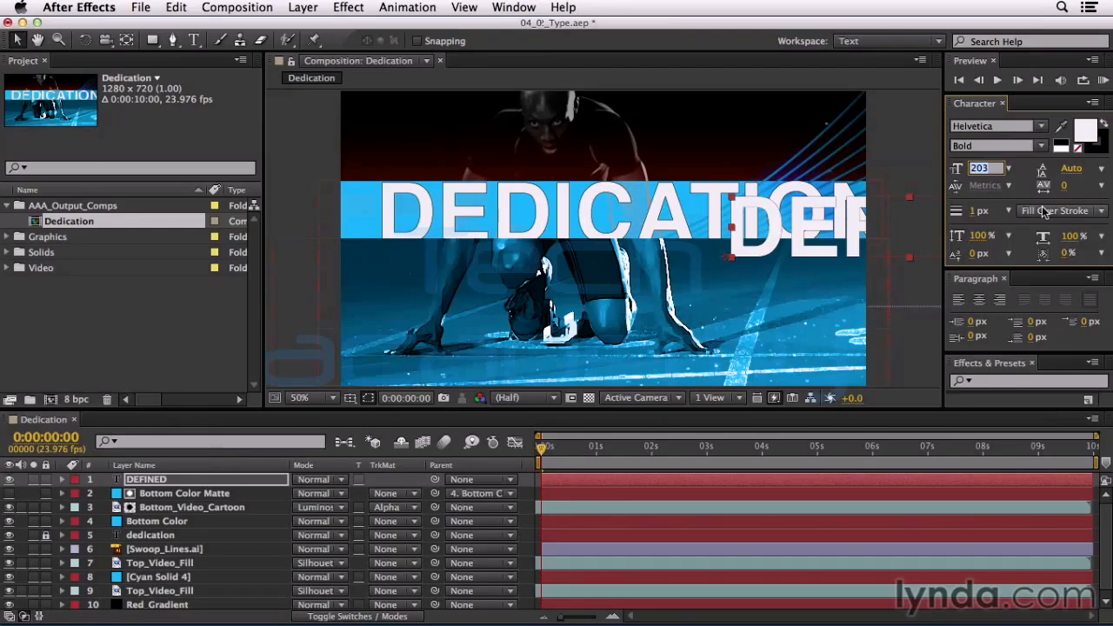
pyautogui.write('60')
pyautogui.press('Return')
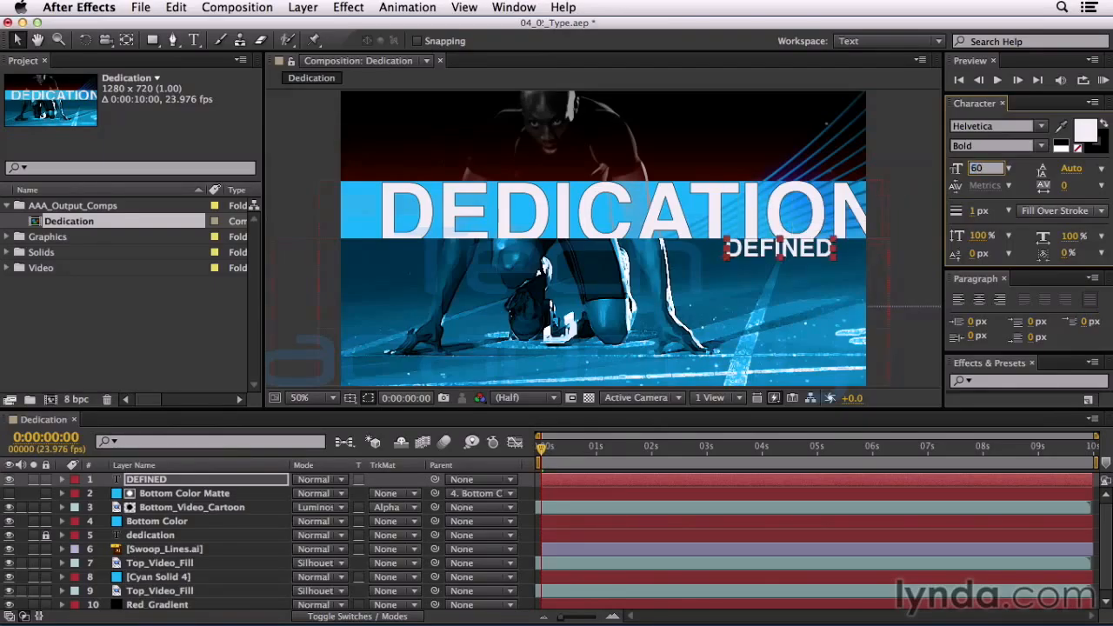
pyautogui.press('Return')
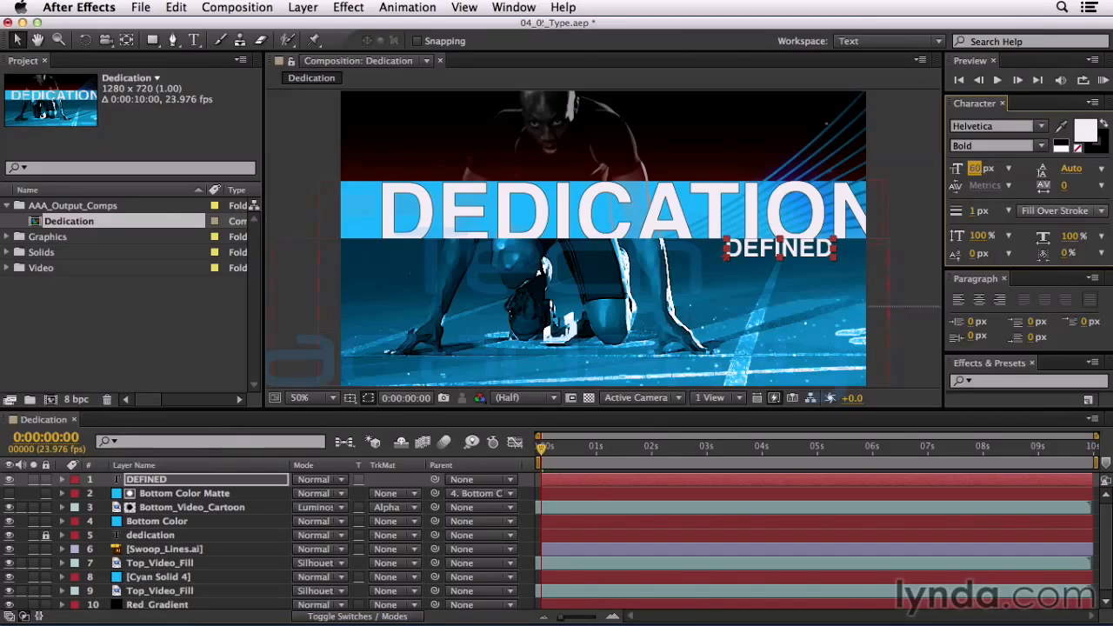
pyautogui.click(742, 250)
pyautogui.moveTo(742, 254)
pyautogui.mouseDown()
pyautogui.moveTo(708, 274)
pyautogui.moveTo(721, 291)
pyautogui.moveTo(684, 250)
pyautogui.moveTo(729, 280)
pyautogui.moveTo(730, 264)
pyautogui.mouseUp()
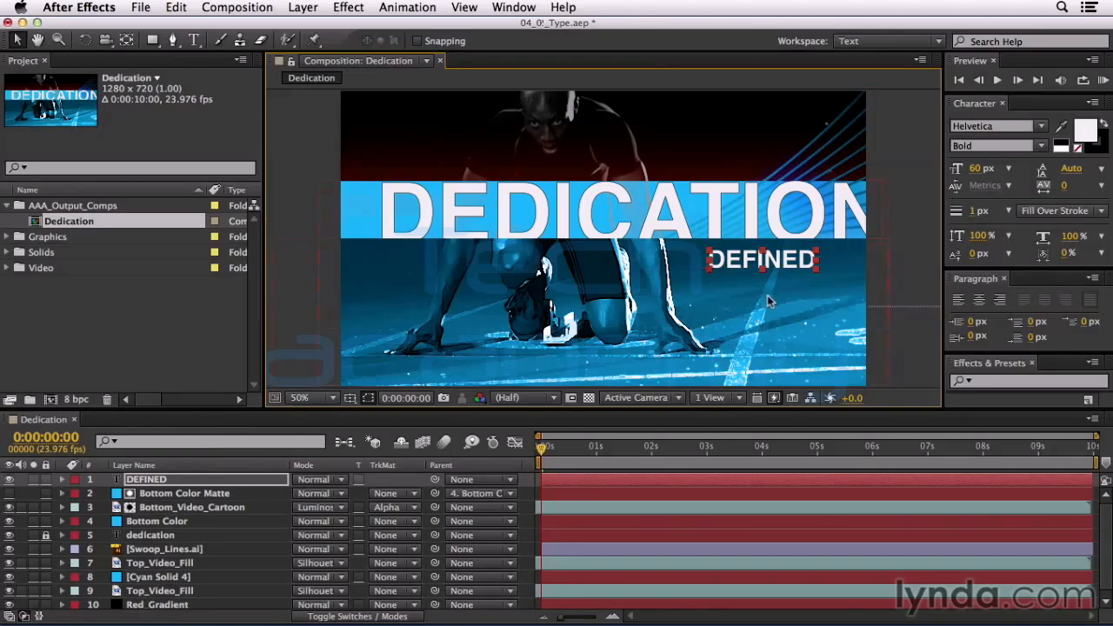
# Turn off the display of layer Handles in the composition's View Options.
pyautogui.press('.')
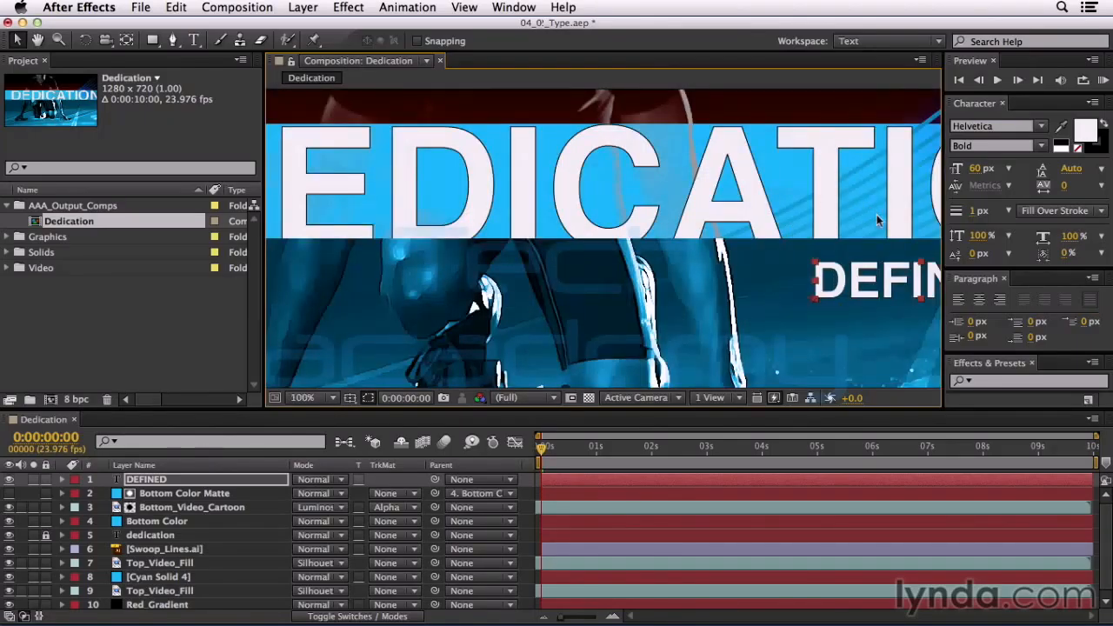
pyautogui.press('h')
pyautogui.moveTo(878, 219); pyautogui.dragTo(638, 213)
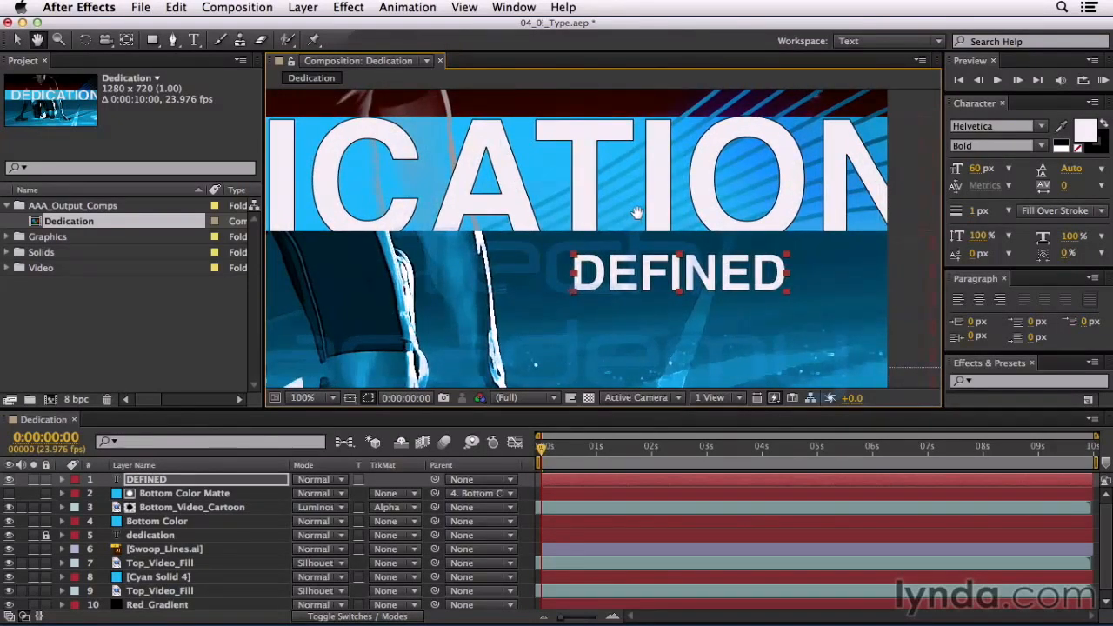
pyautogui.press('v')
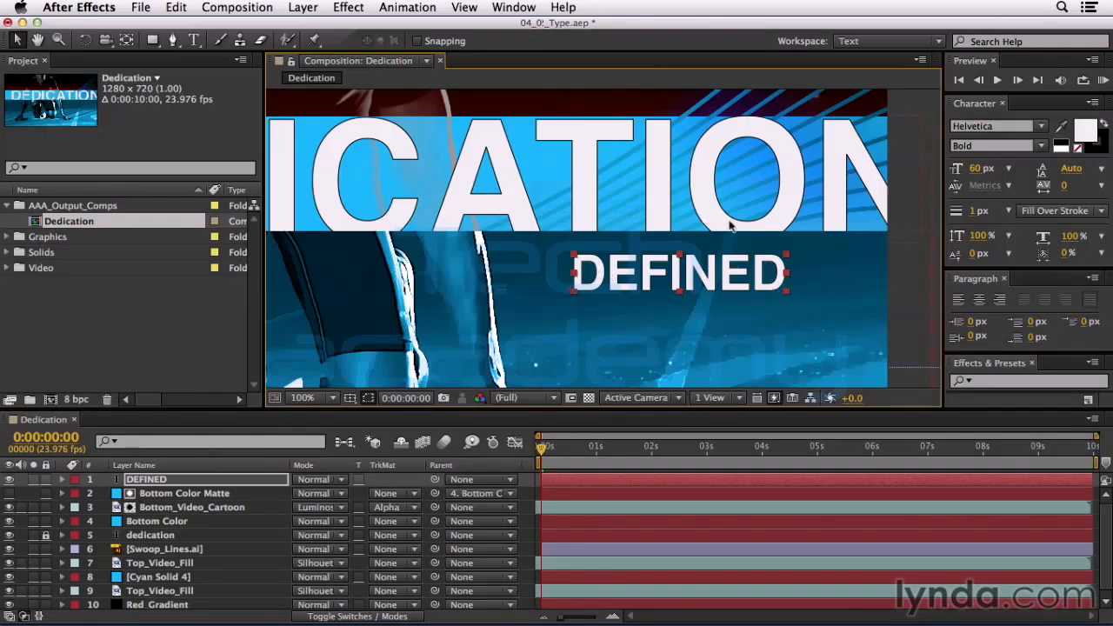
pyautogui.click(923, 60)
pyautogui.click(920, 61)
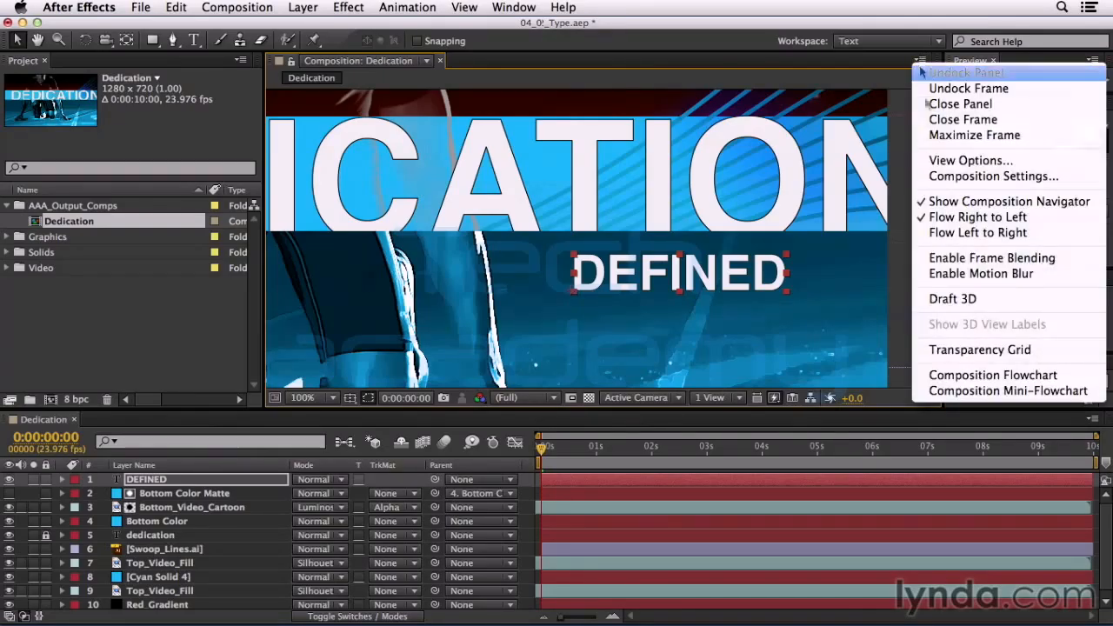
pyautogui.click(938, 160)
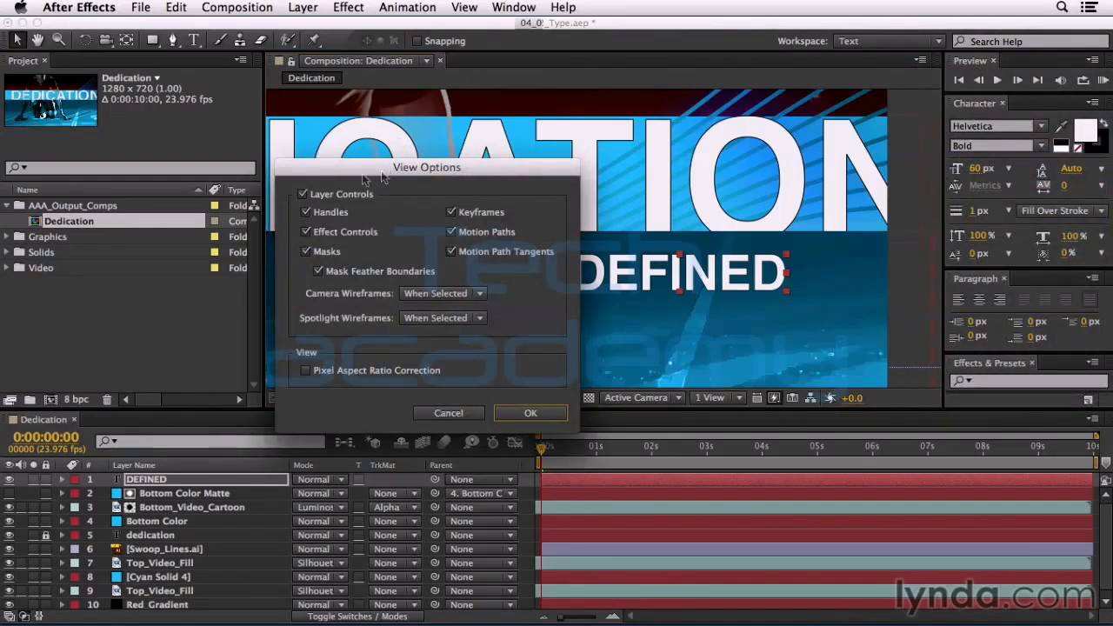
pyautogui.click(306, 213)
pyautogui.click(530, 413)
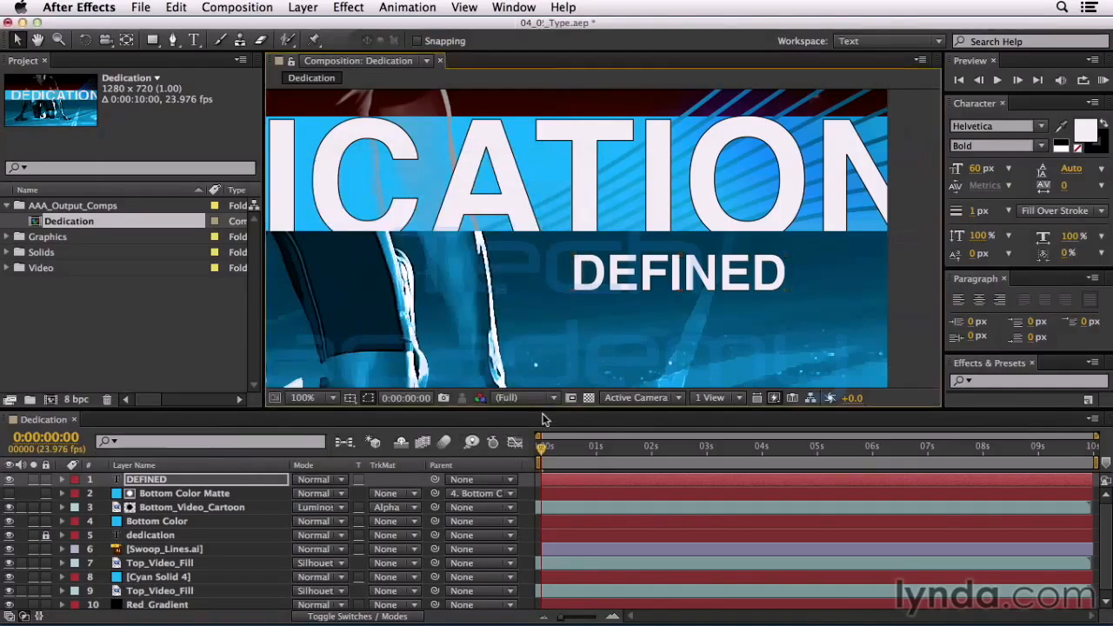
# Try out other font families on the DEFINED layer, stepping backward from Helvetica to Gill Sans Ultra Bold.
pyautogui.click(136, 481)
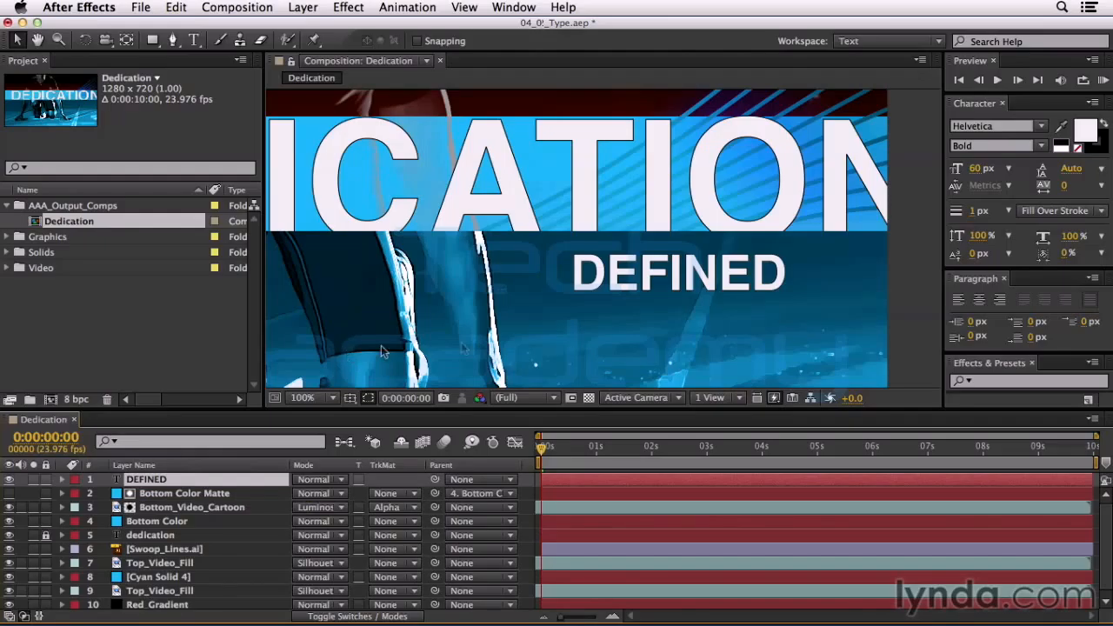
pyautogui.click(1013, 126)
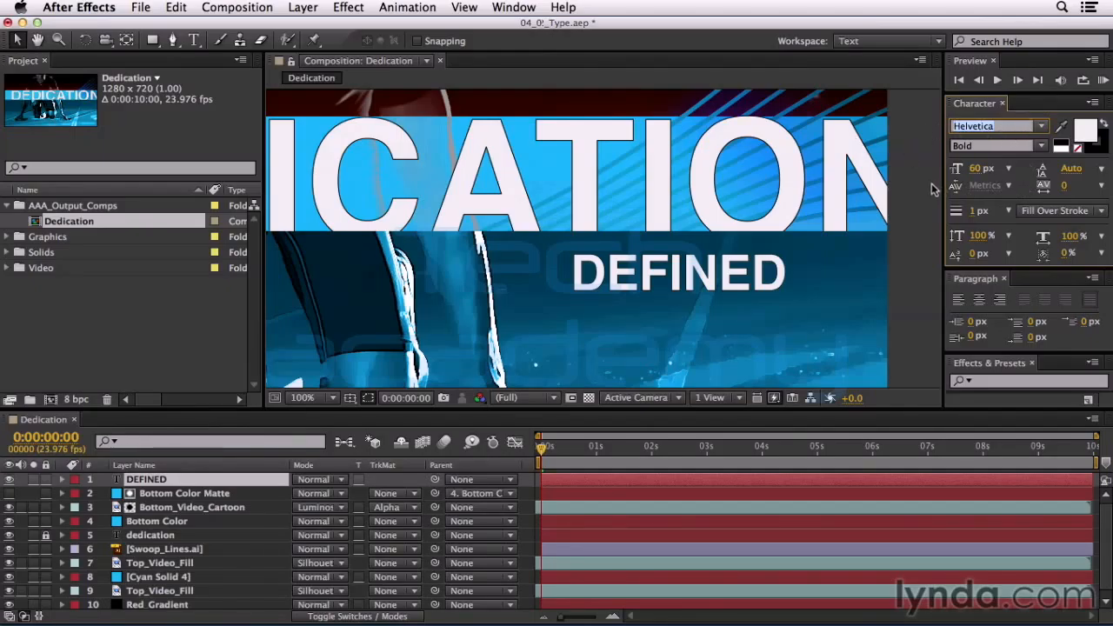
pyautogui.press('Up')
pyautogui.press('Up')
pyautogui.press('Up')
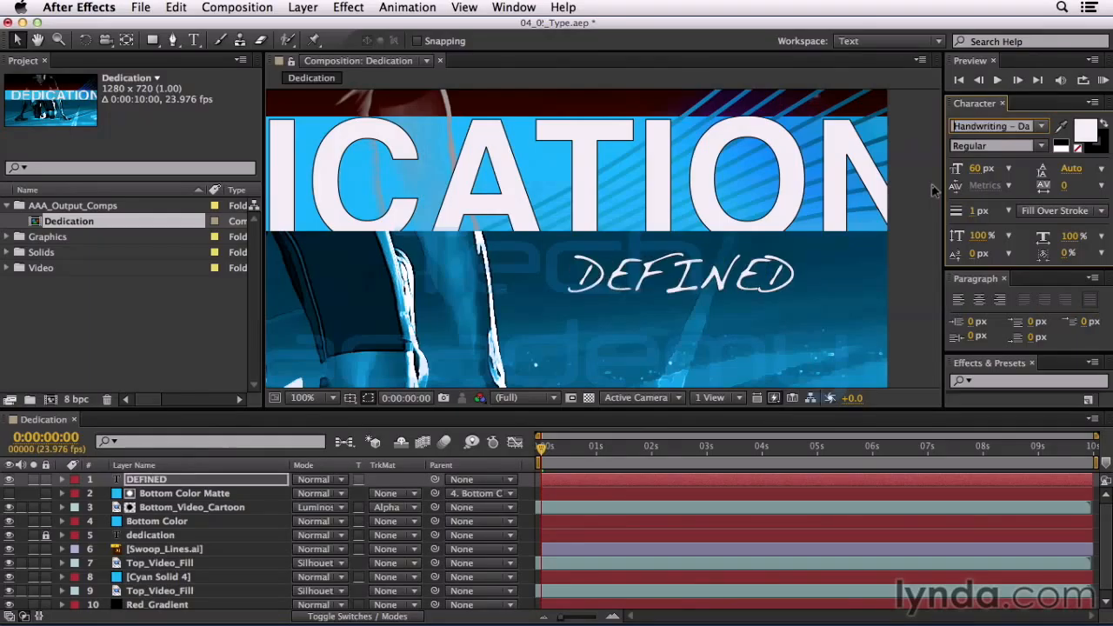
pyautogui.press('Up')
pyautogui.press('Up')
pyautogui.press('Up')
pyautogui.press('Up')
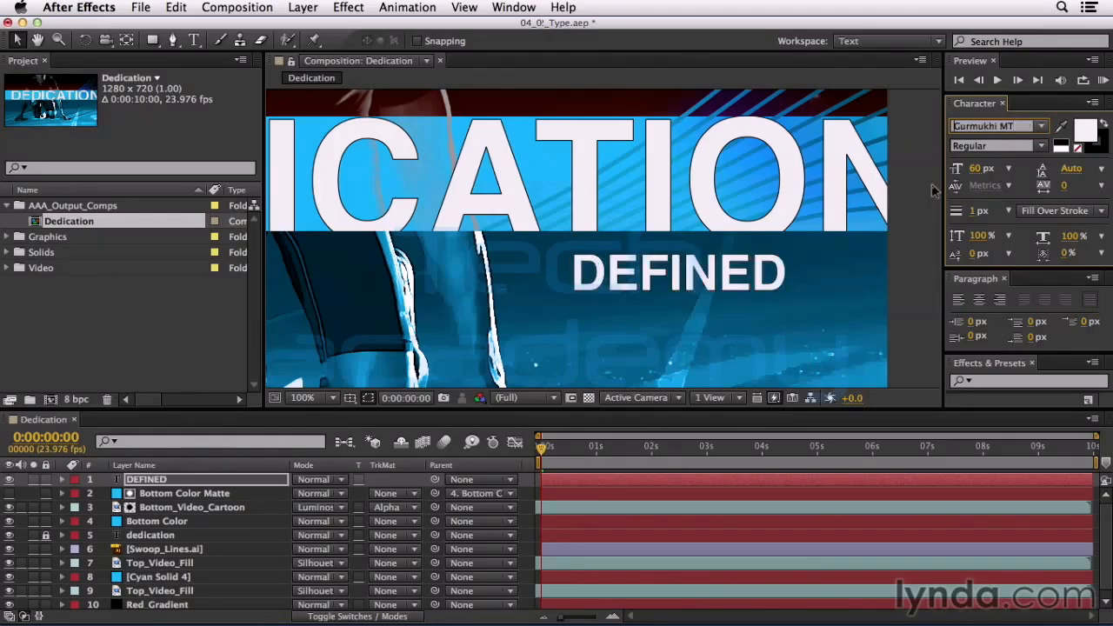
pyautogui.press('Up')
pyautogui.press('Up')
pyautogui.press('Up')
pyautogui.press('Up')
pyautogui.press('Up')
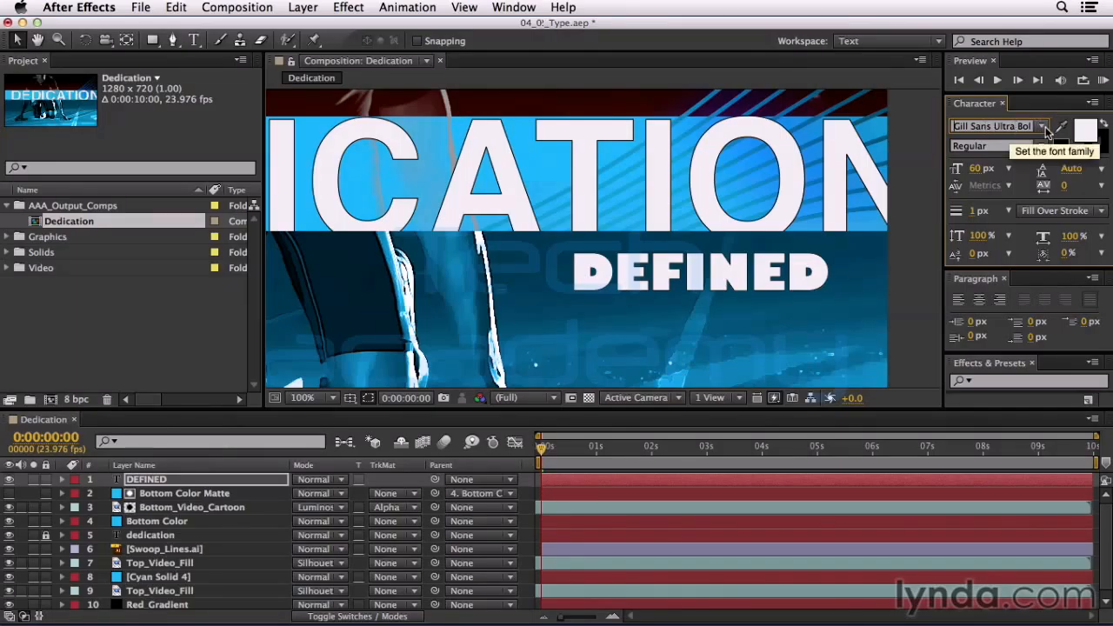
# Set the DEFINED text's font family to Helvetica Neue.
pyautogui.click(1044, 127)
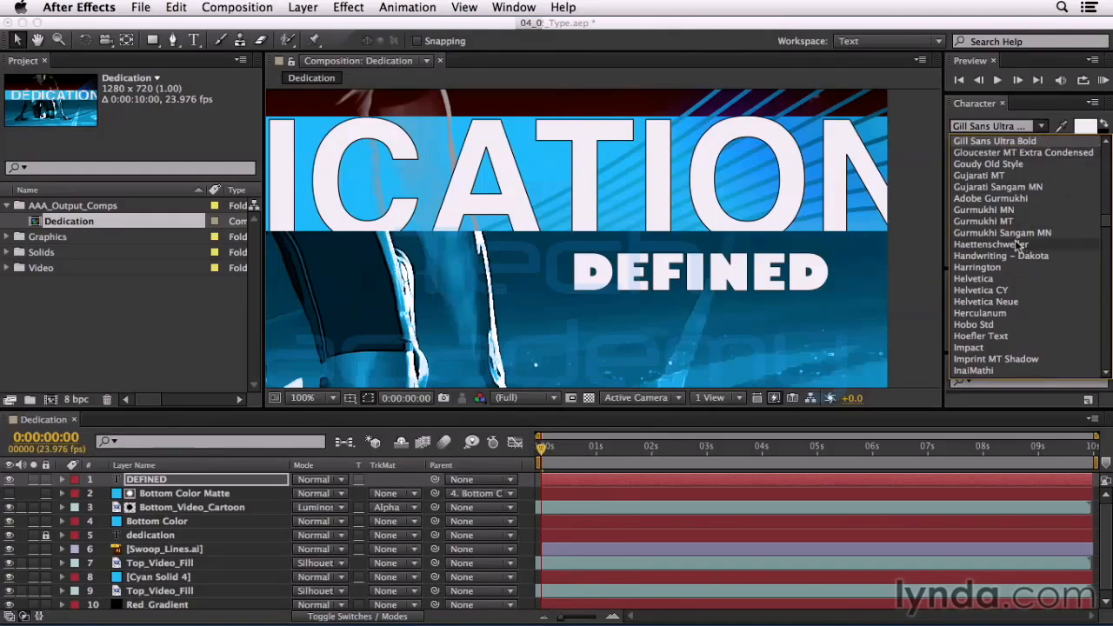
pyautogui.click(981, 302)
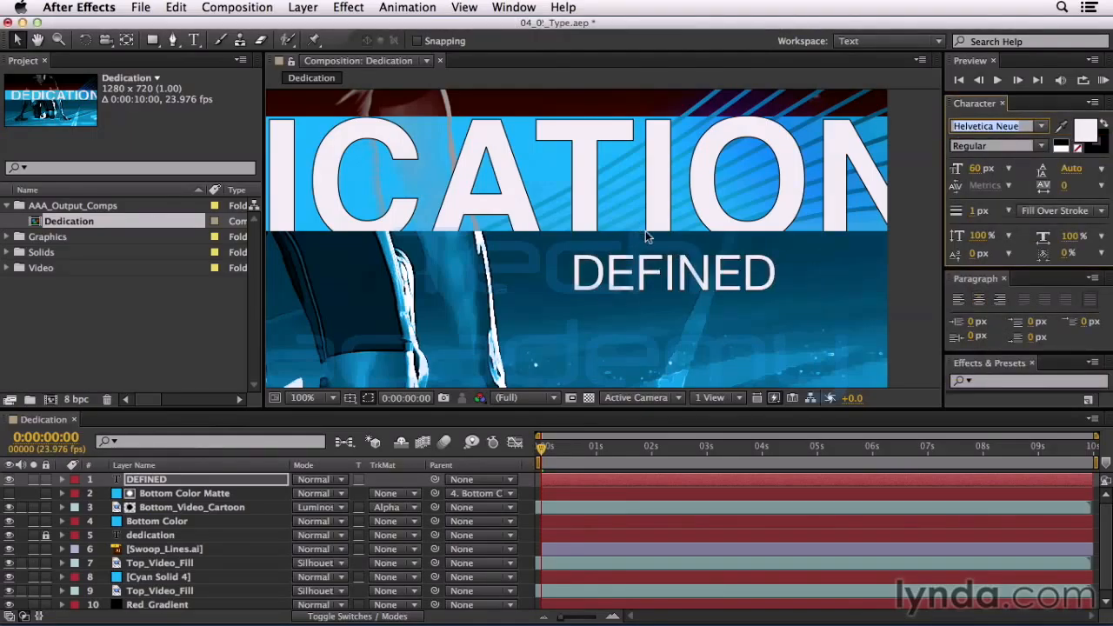
# Try out other Helvetica Neue font styles on the DEFINED text, stepping forward from Regular through Bold Italic to UltraLight Italic.
pyautogui.click(1008, 148)
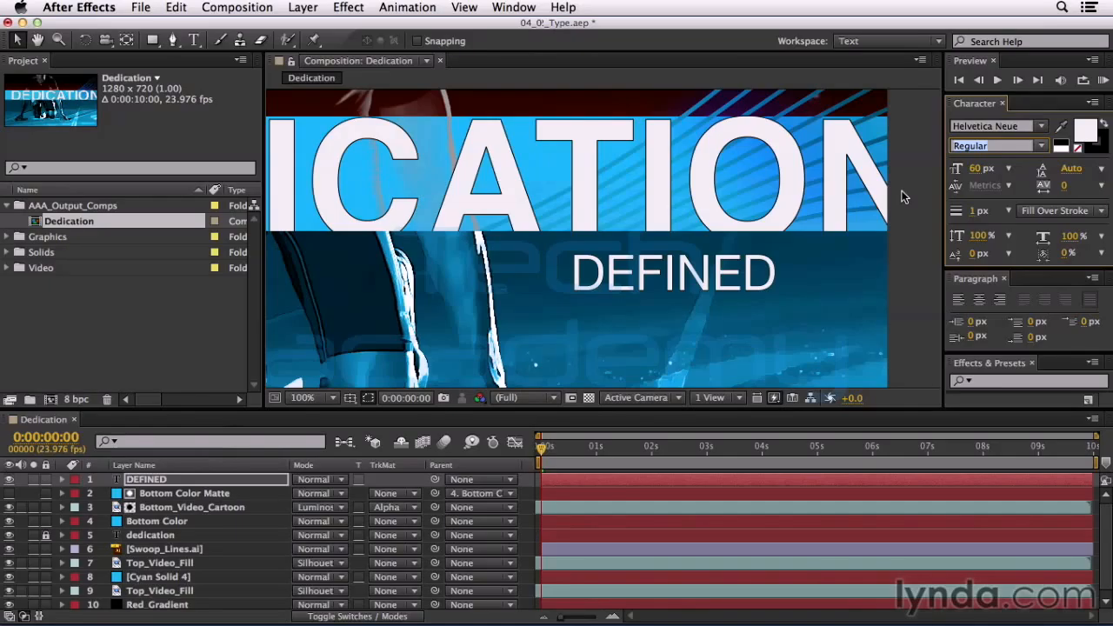
pyautogui.press('Down')
pyautogui.press('Down')
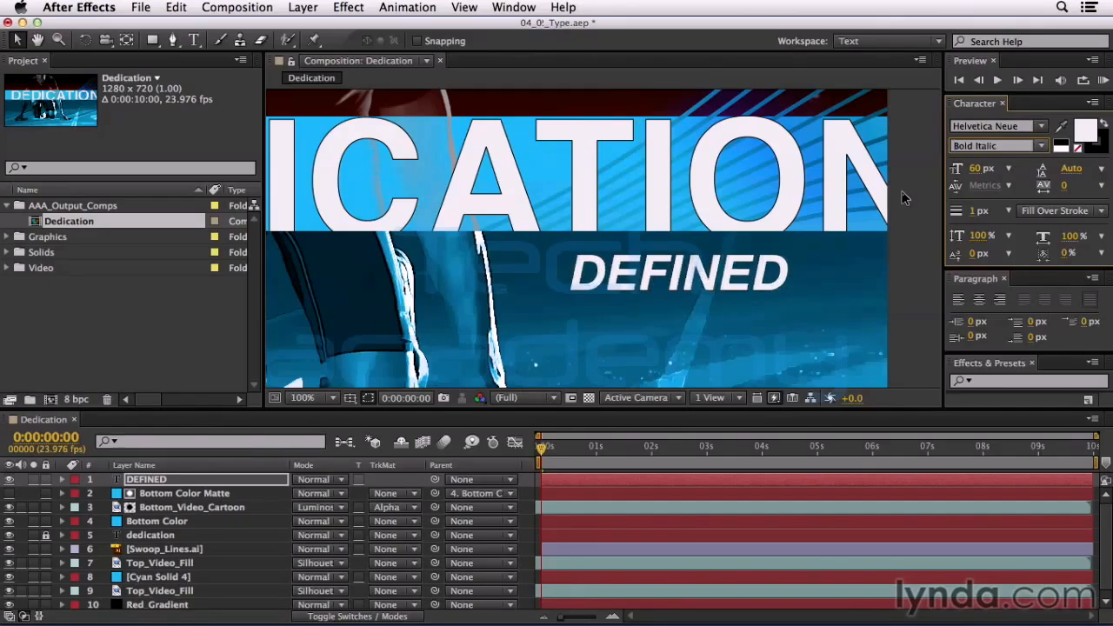
pyautogui.press('Down')
pyautogui.press('Down')
pyautogui.press('Down')
pyautogui.press('Down')
pyautogui.press('Down')
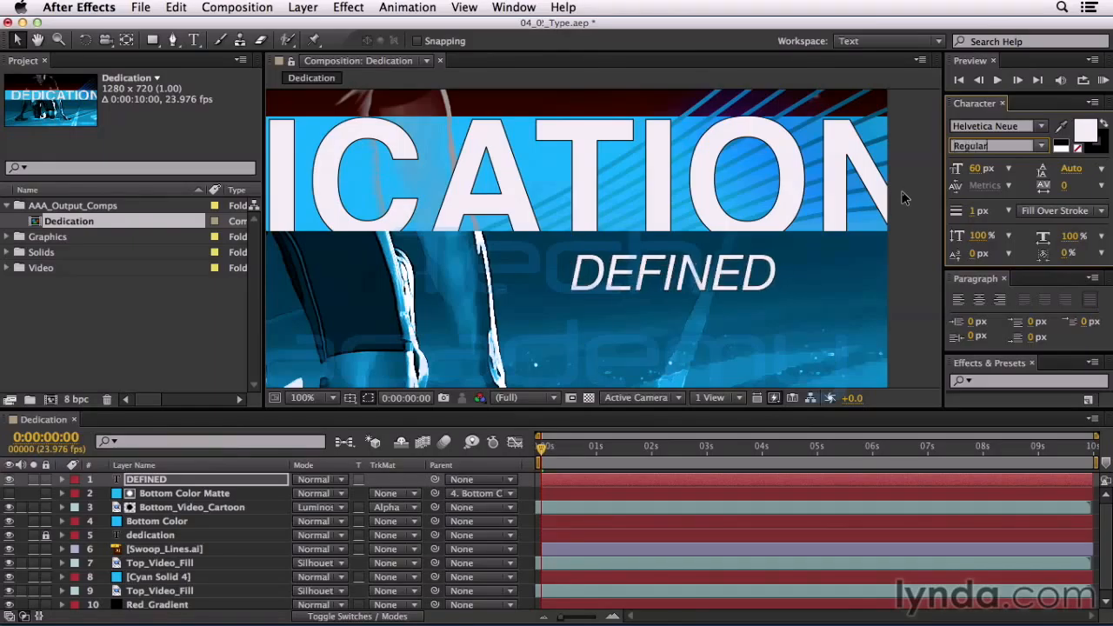
pyautogui.press('Down')
pyautogui.press('Down')
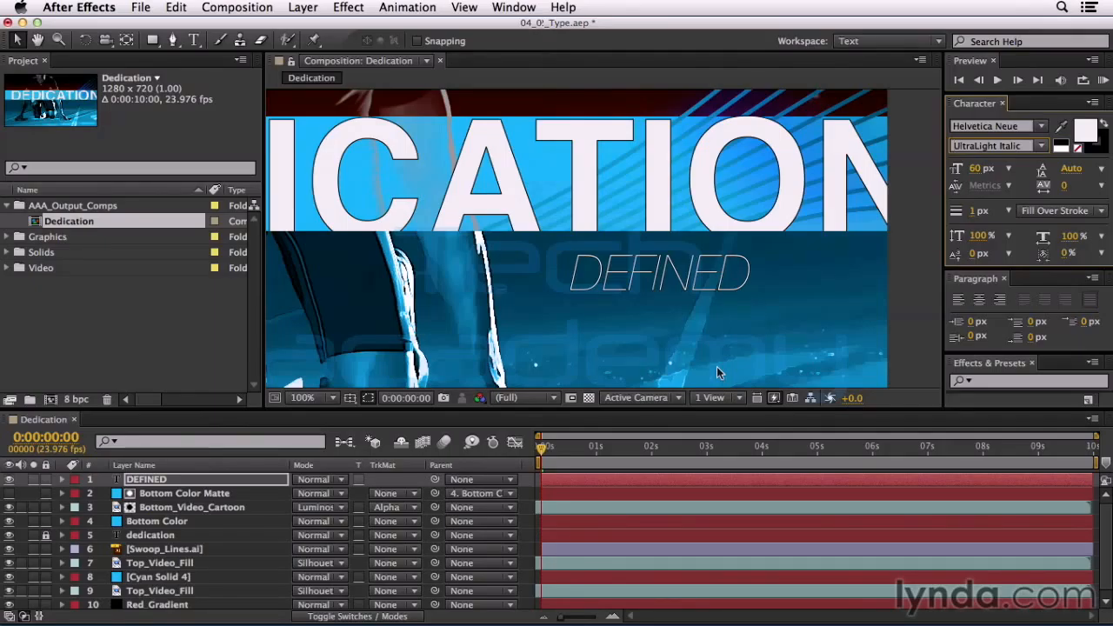
# Set the DEFINED text's font style to Italic.
pyautogui.click(1043, 146)
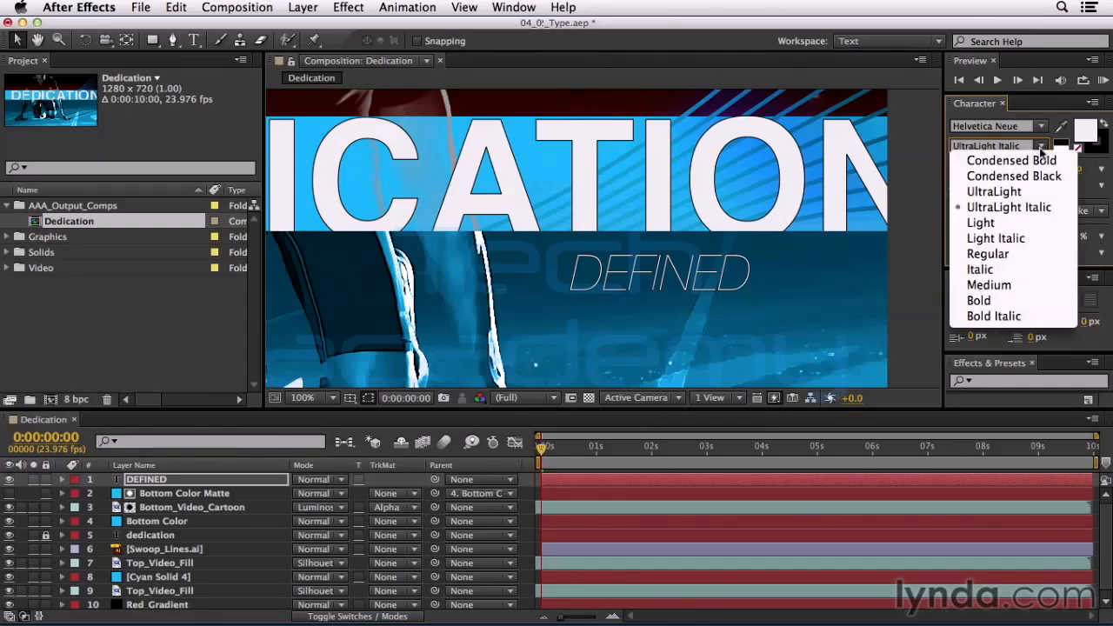
pyautogui.click(1016, 273)
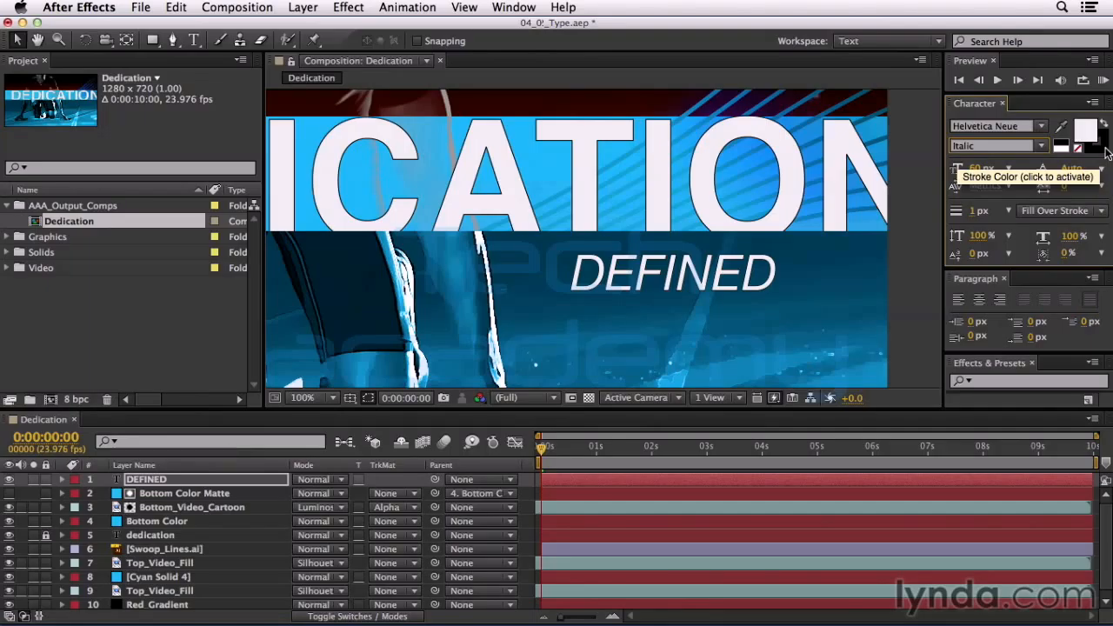
# Activate the stroke color for the DEFINED text and set its stroke width to 10 px.
pyautogui.click(1104, 150)
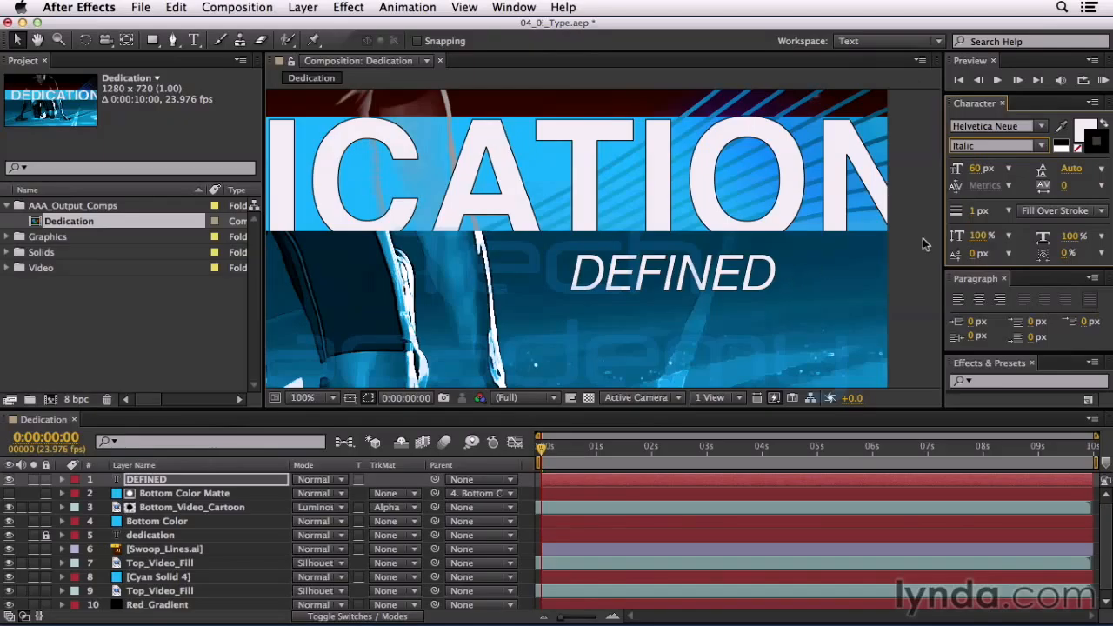
pyautogui.click(1006, 211)
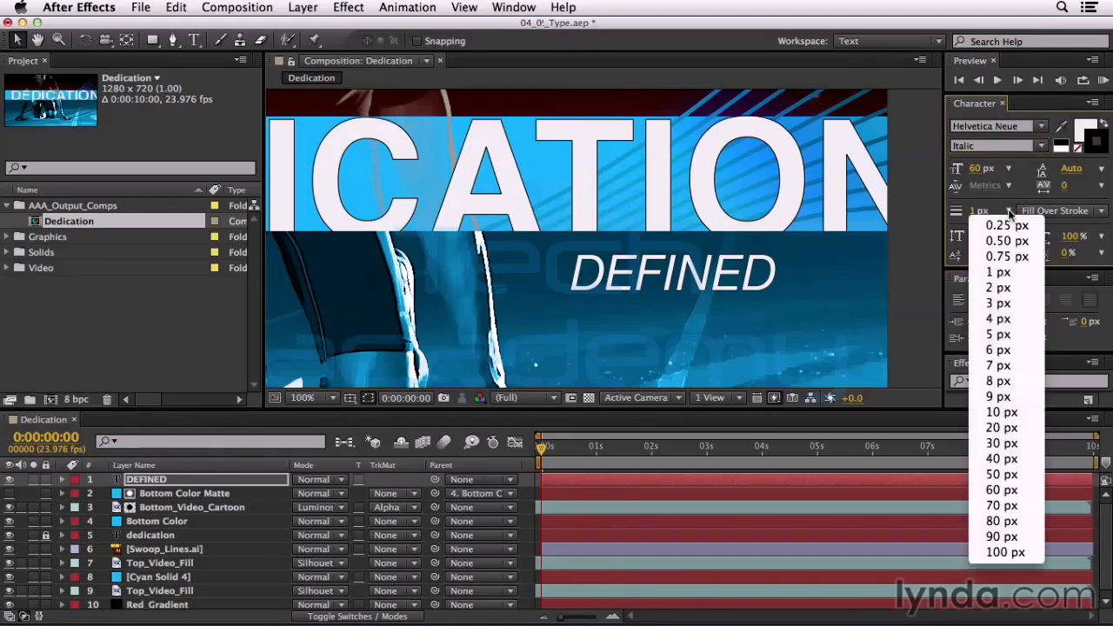
pyautogui.click(1000, 412)
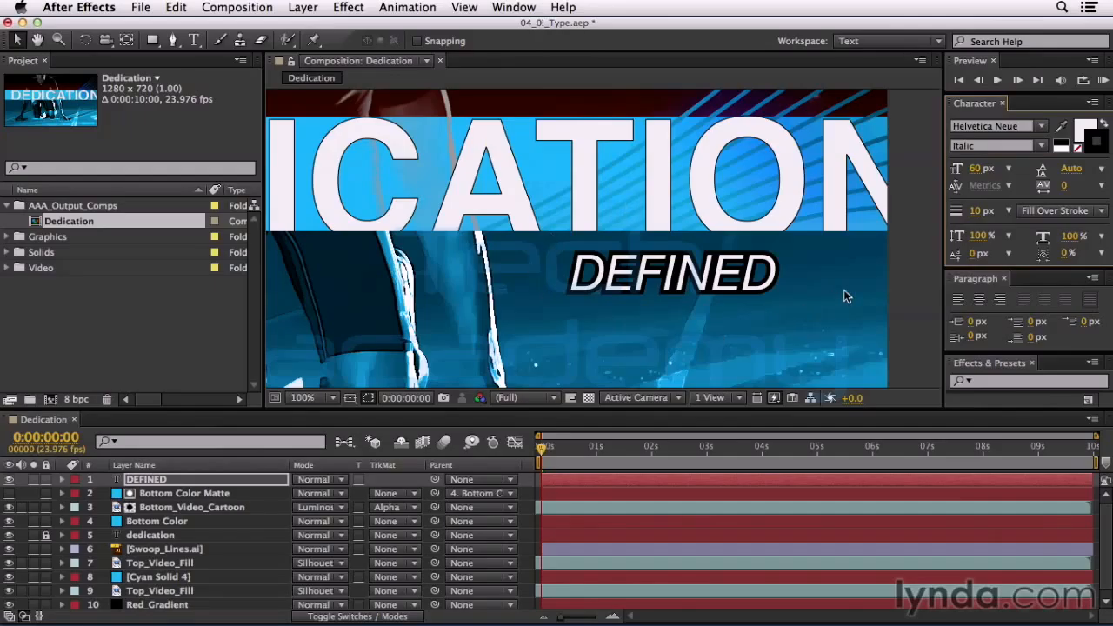
# Try the Stroke Over Fill order on the DEFINED text and return it to Fill Over Stroke.
pyautogui.click(1077, 213)
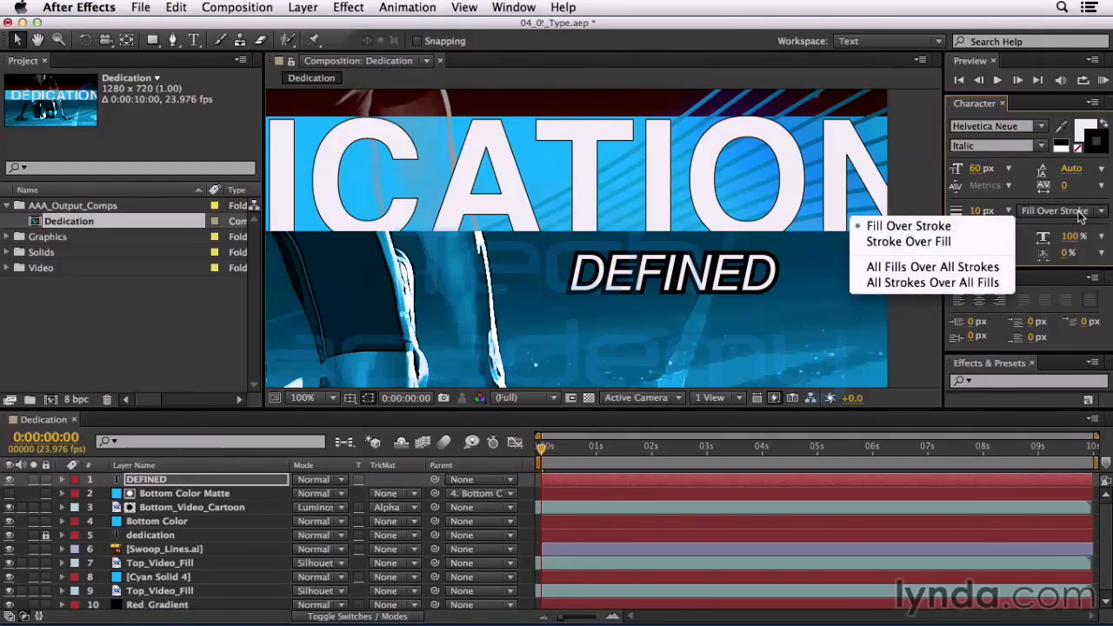
pyautogui.click(994, 243)
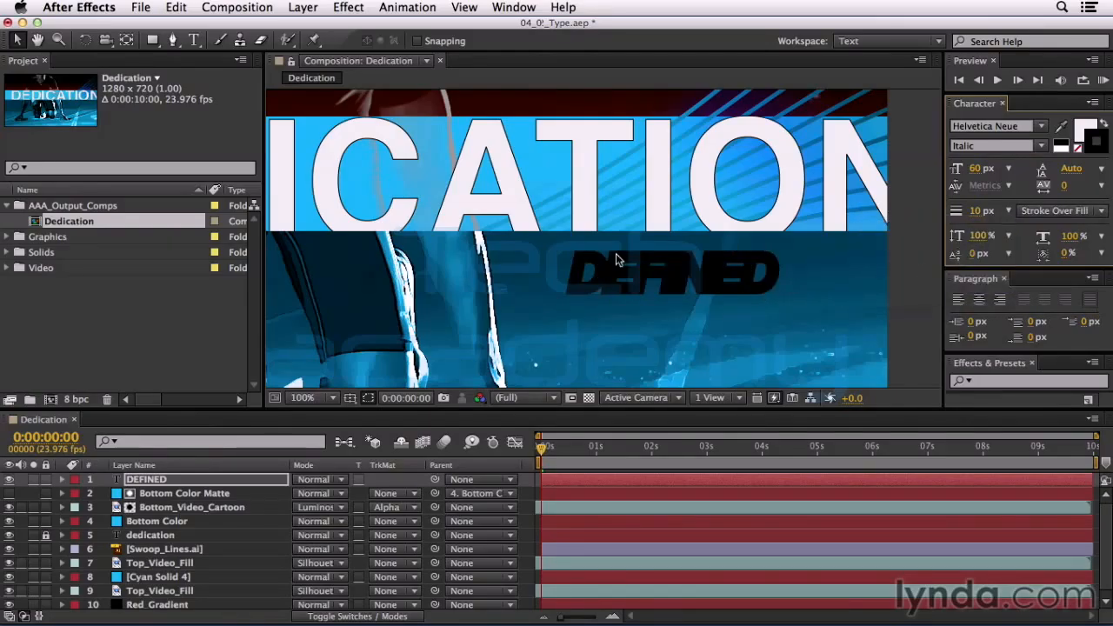
pyautogui.click(1073, 214)
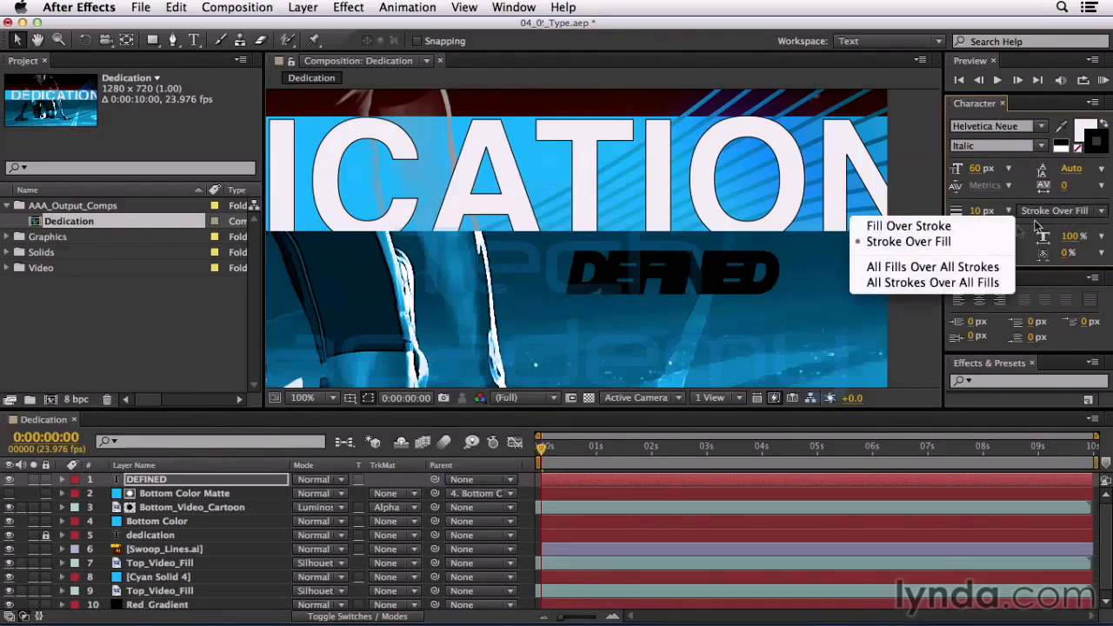
pyautogui.click(999, 227)
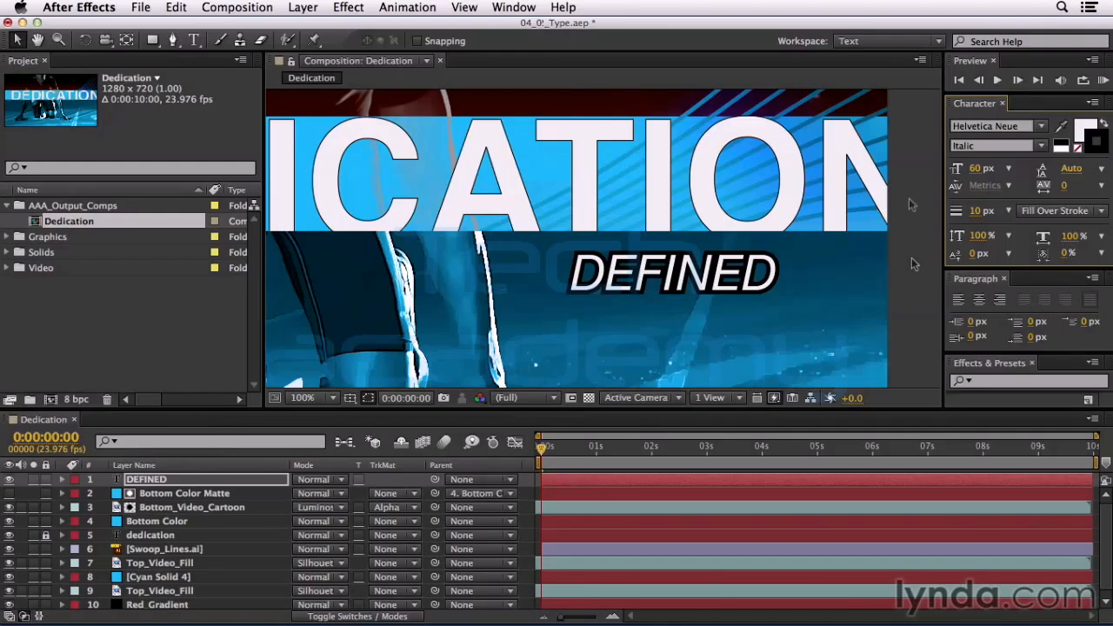
# Turn on the display of layer Handles in the composition's View Options.
pyautogui.click(920, 58)
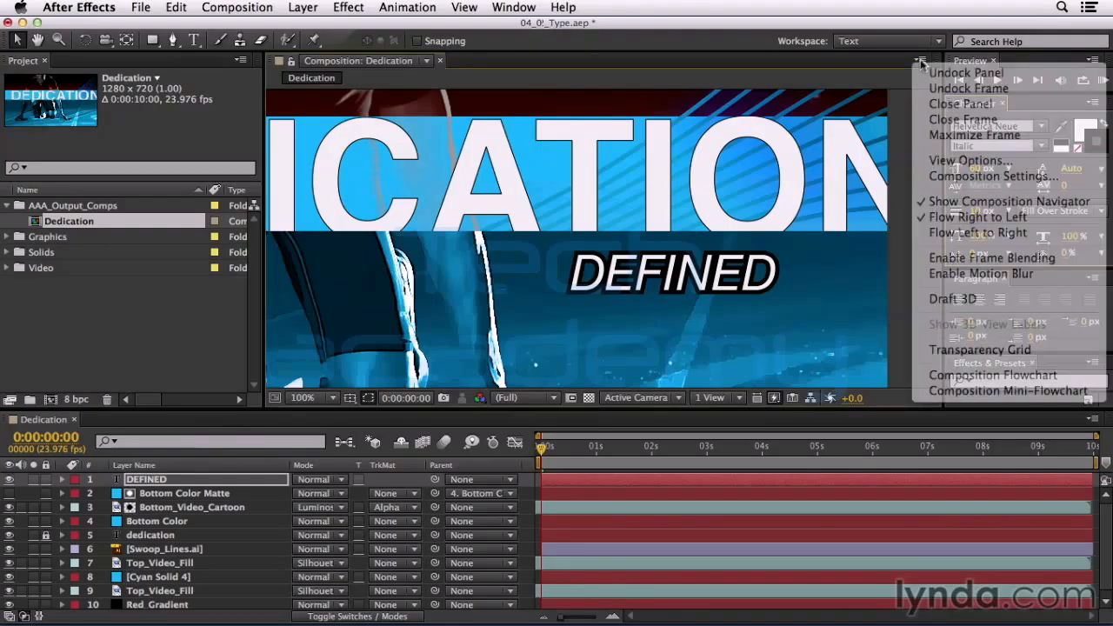
pyautogui.click(956, 161)
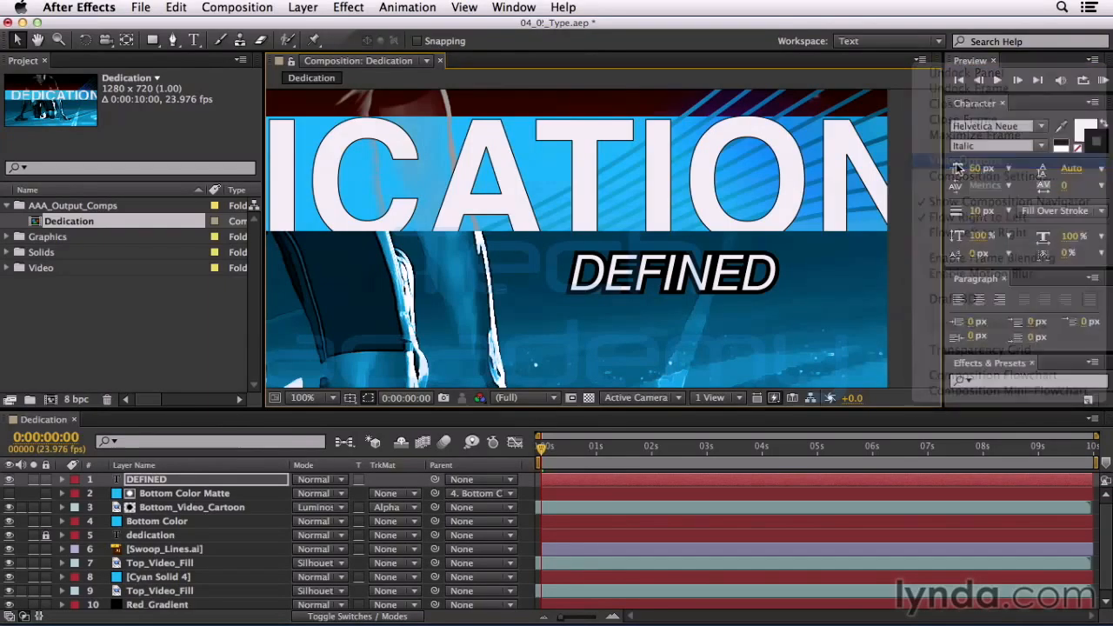
pyautogui.click(306, 213)
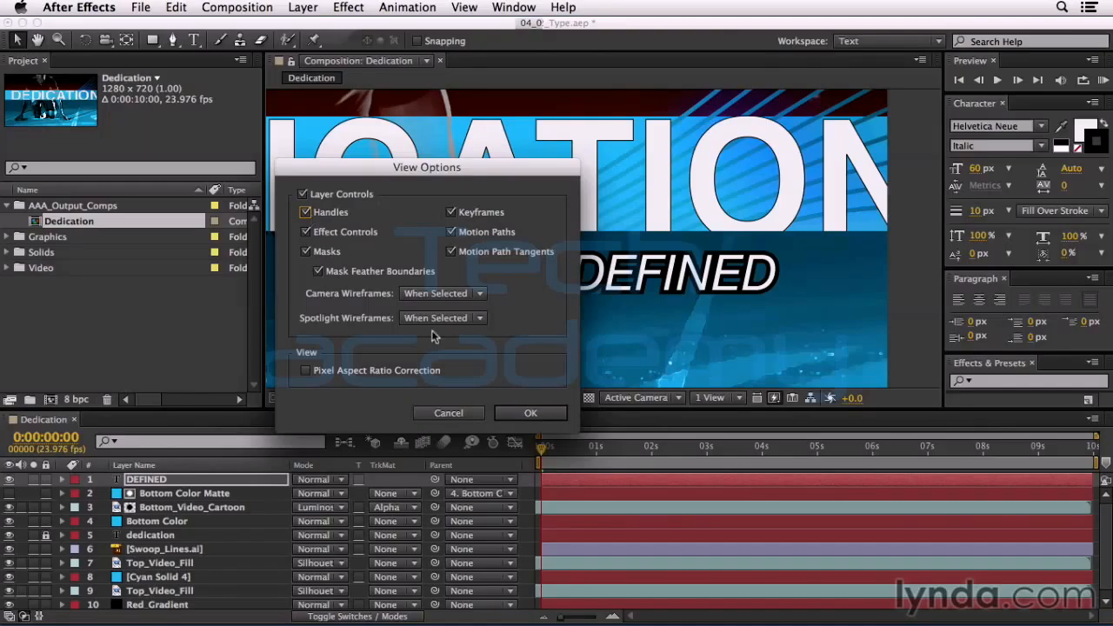
pyautogui.click(528, 415)
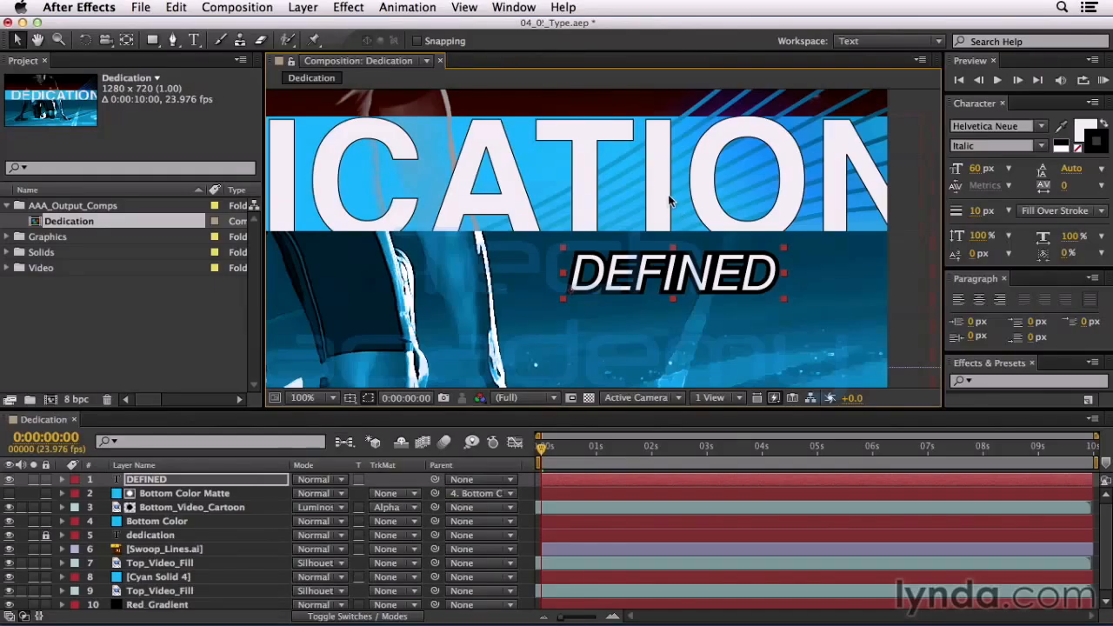
# Create a paragraph text box just below DEFINED, slightly wider than that word, and fill it with the placeholder text "LKDSJFL SDFONLS DFLISJDF".
pyautogui.scroll(-2, 668, 193)
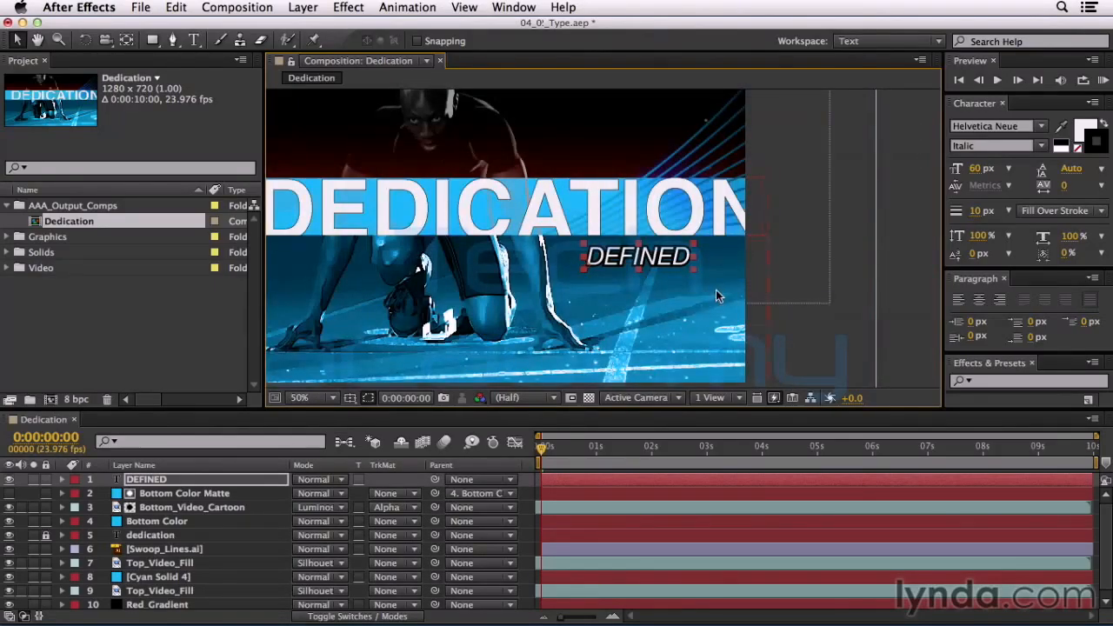
pyautogui.press('space')
pyautogui.moveTo(649, 298); pyautogui.dragTo(796, 311)
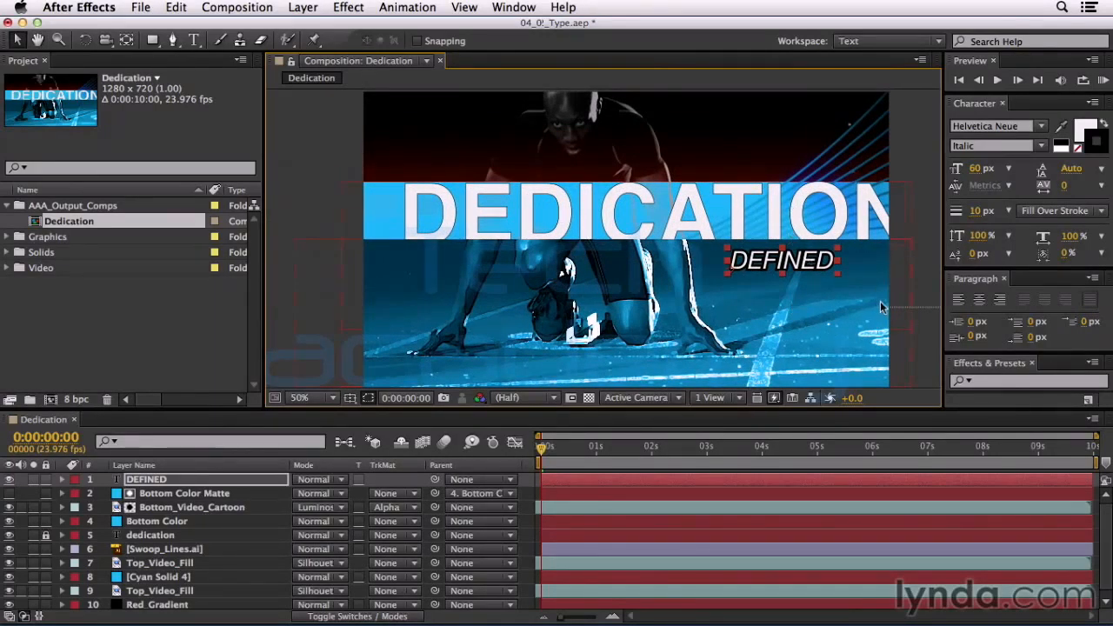
pyautogui.click(195, 40)
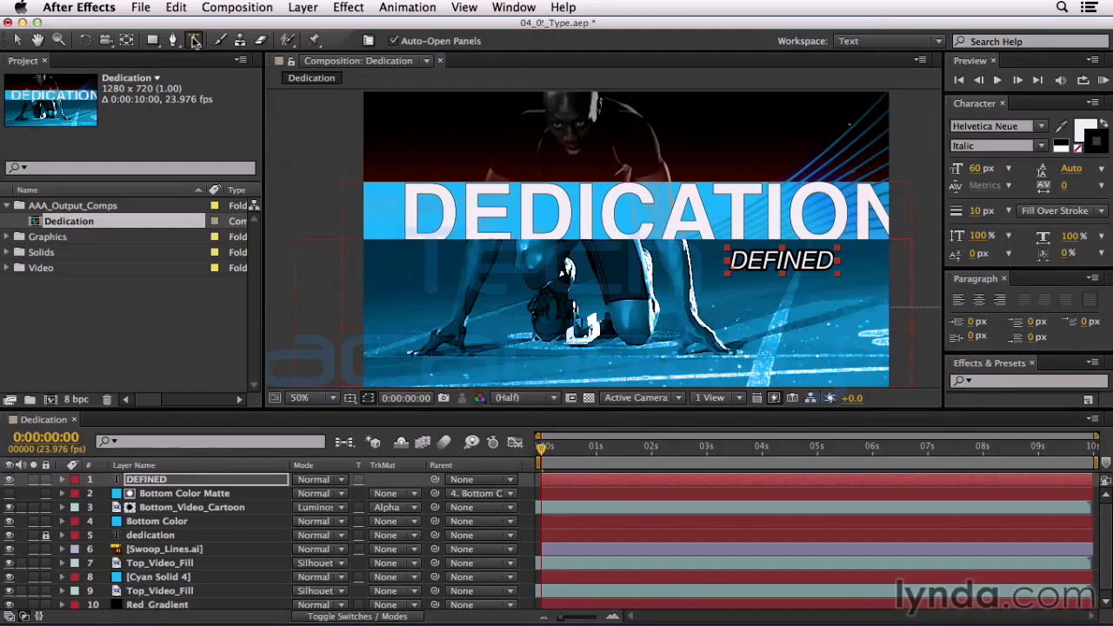
pyautogui.moveTo(725, 287); pyautogui.dragTo(845, 375)
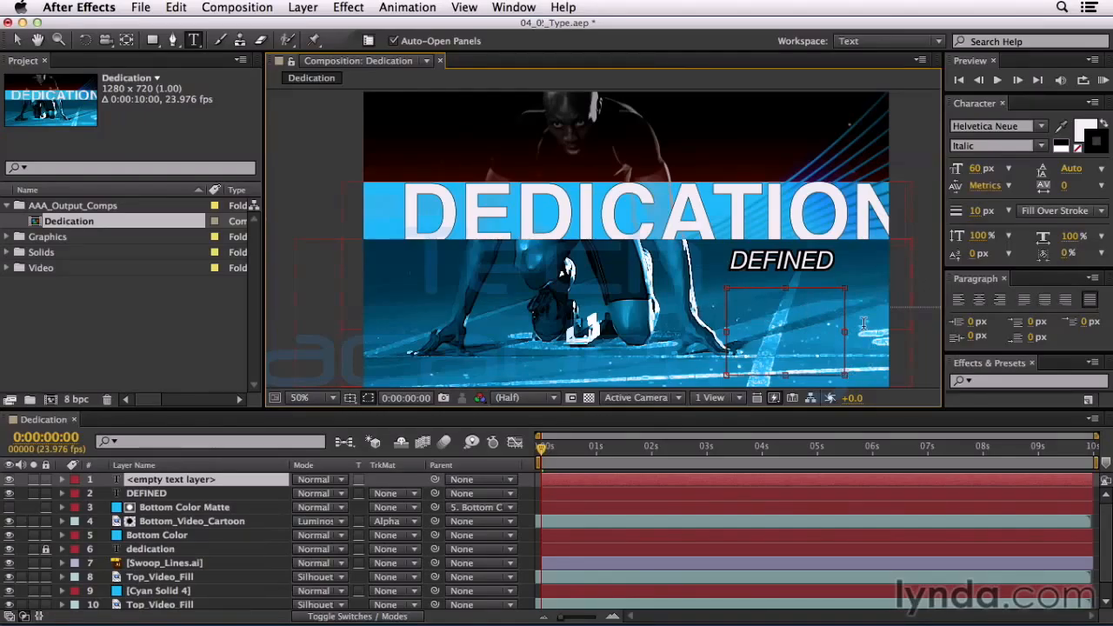
pyautogui.write('LKDSJFL SDFONLS DFLISJDF')
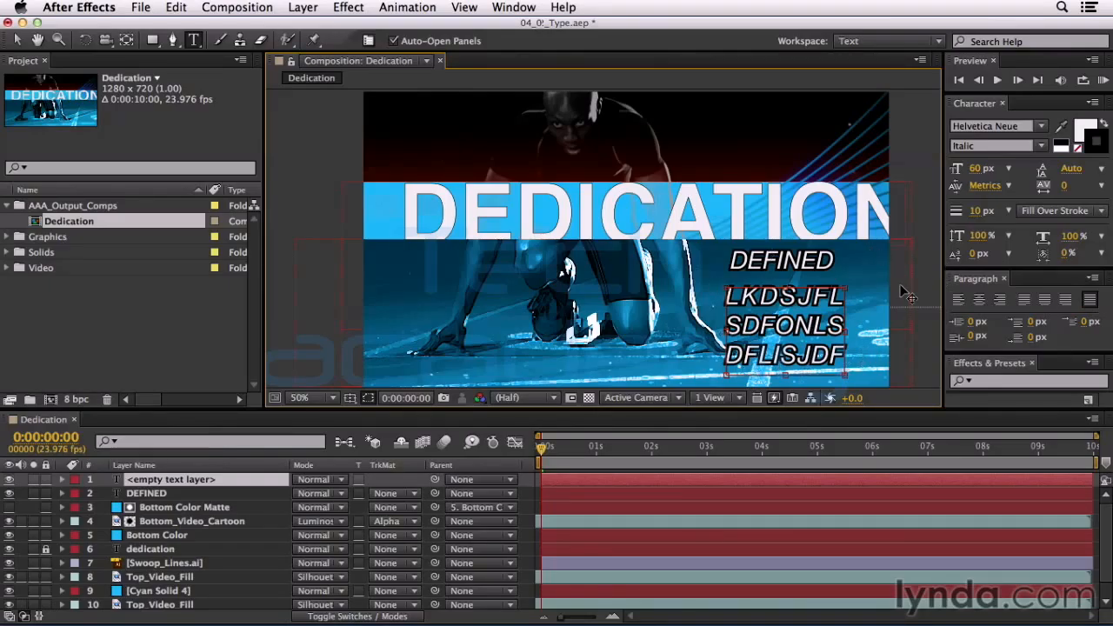
# Widen the paragraph text box slightly on its right side and raise its top edge closer to the DEFINED text.
pyautogui.moveTo(848, 333)
pyautogui.mouseDown()
pyautogui.moveTo(892, 332)
pyautogui.moveTo(857, 332)
pyautogui.mouseUp()
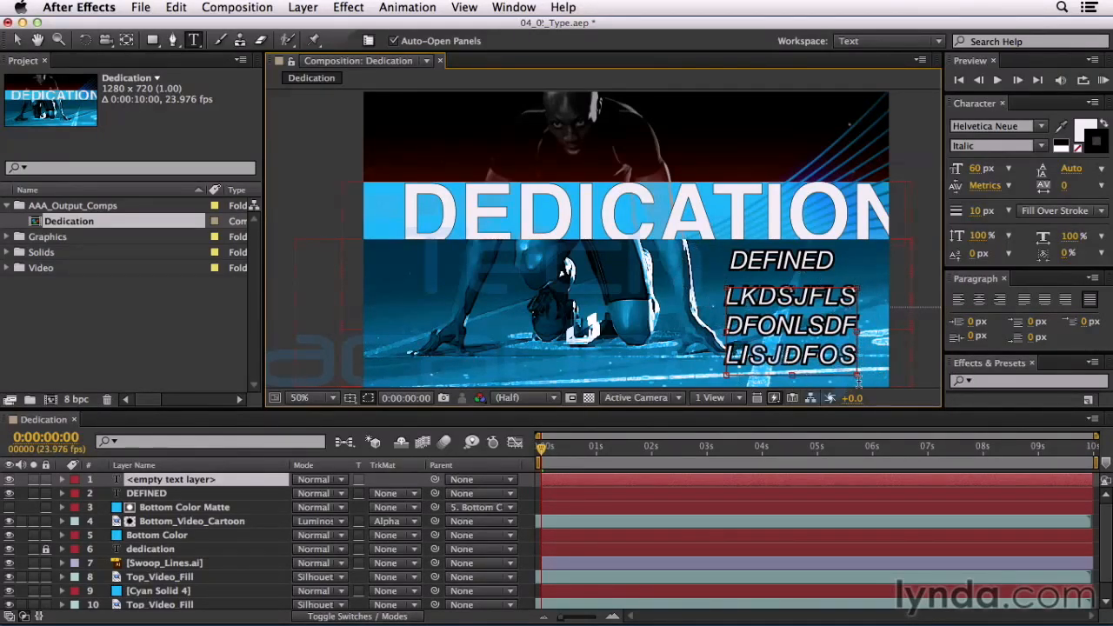
pyautogui.moveTo(791, 290); pyautogui.dragTo(815, 282)
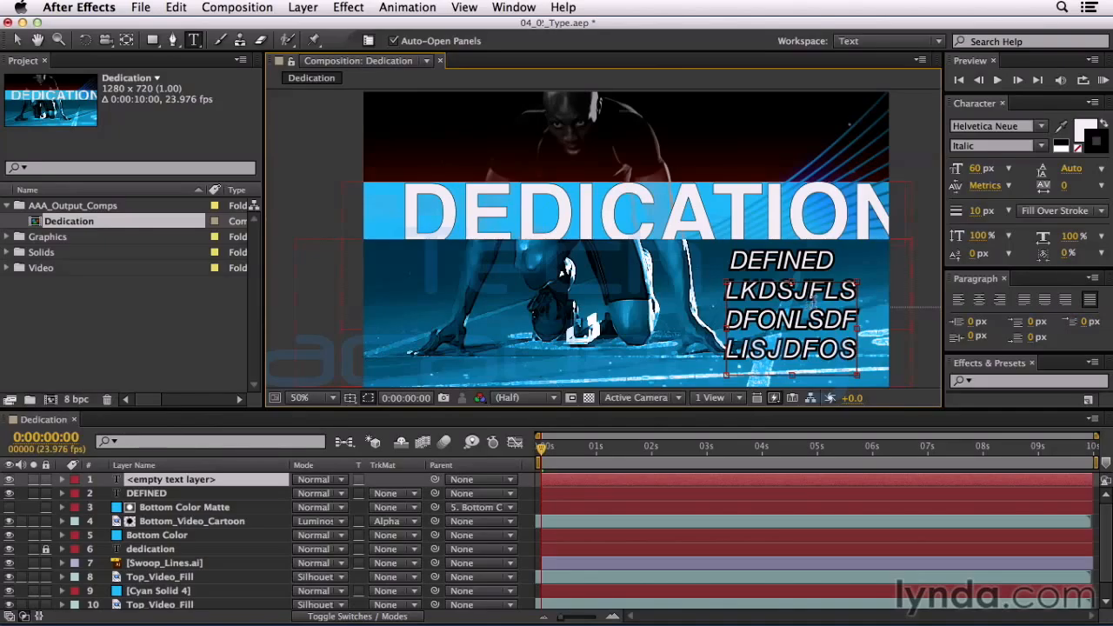
# Finish editing the placeholder paragraph and set its alignment to left-aligned.
pyautogui.click(1090, 301)
pyautogui.click(17, 41)
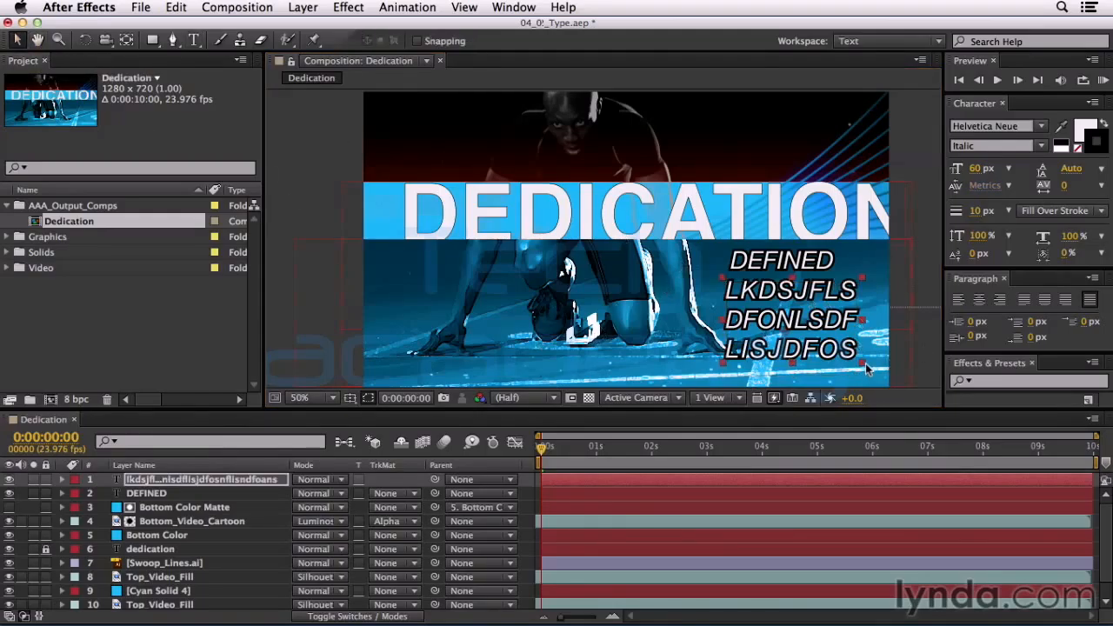
pyautogui.click(960, 302)
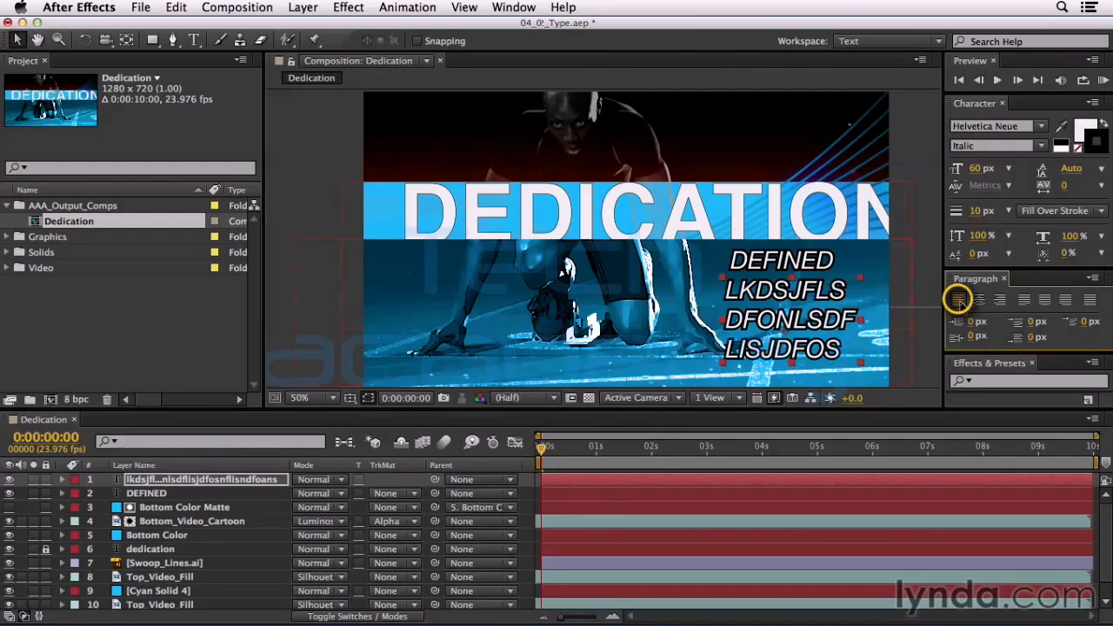